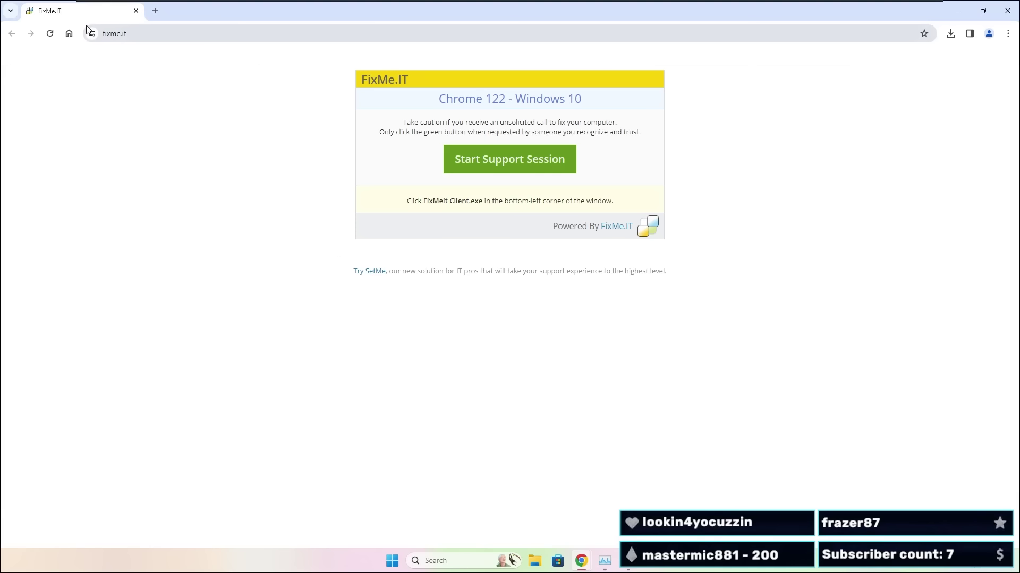
Minimize and close the Chrome window showing the FixMe.IT support session page.
left_click(959, 10)
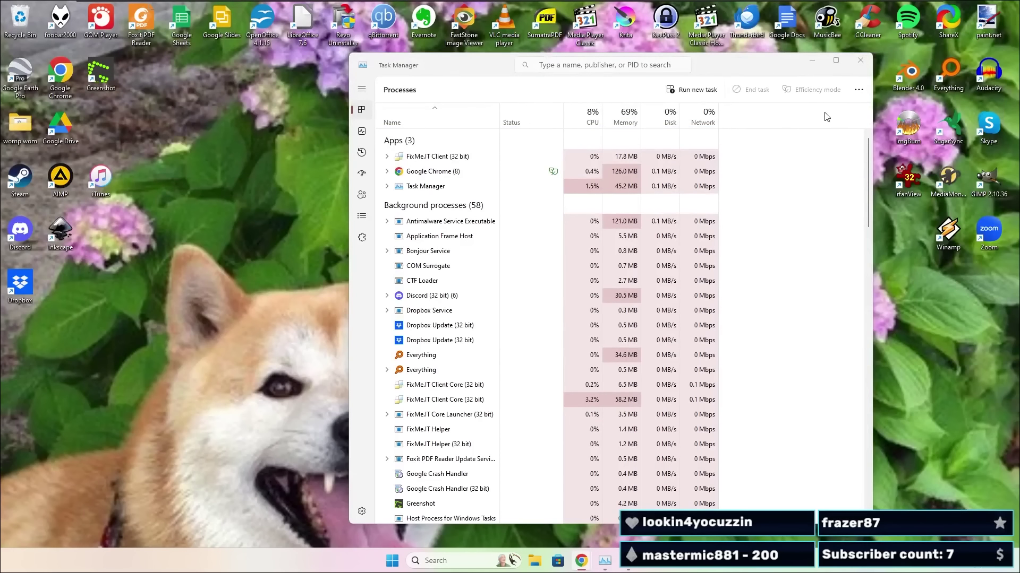
mouse_move(575, 568)
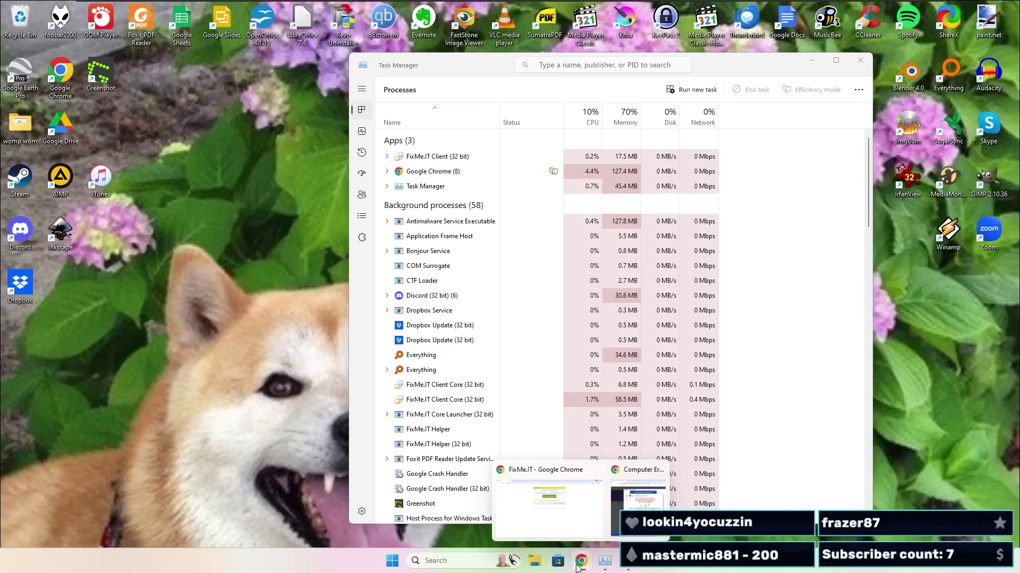
left_click(595, 470)
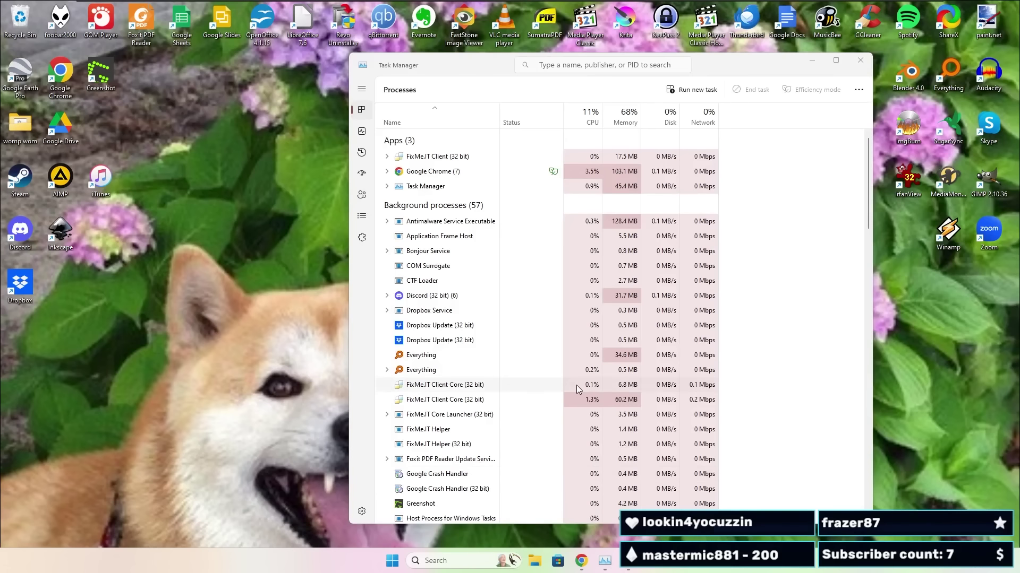
Minimize the Task Manager window to clear the desktop.
mouse_move(587, 564)
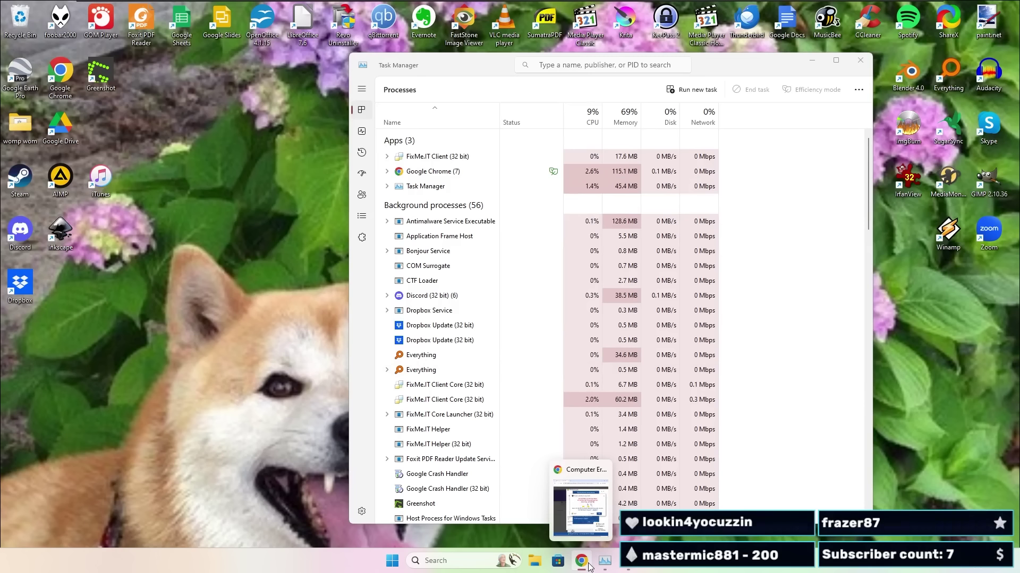
mouse_move(561, 513)
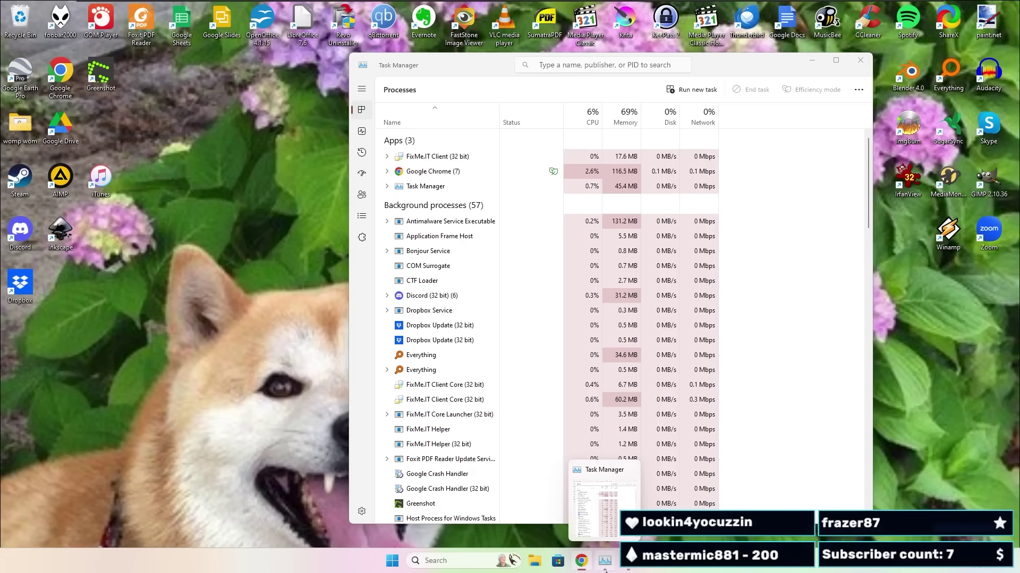
left_click(589, 505)
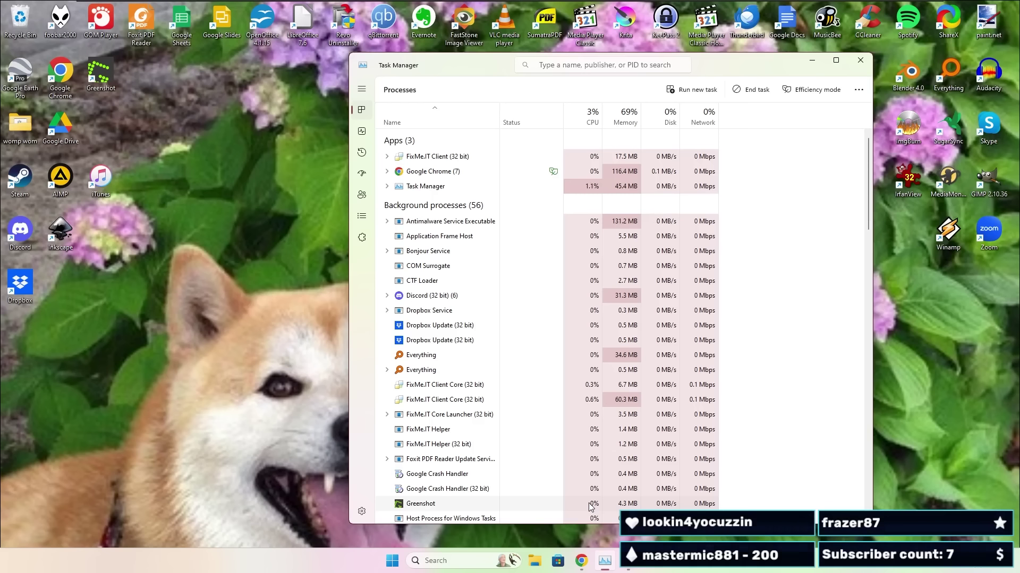
left_click(580, 566)
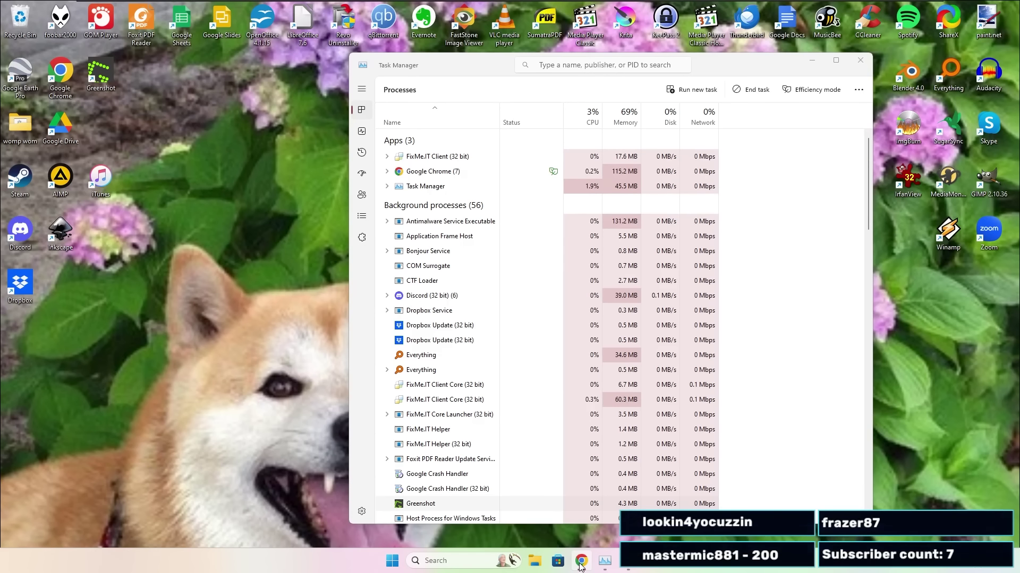
mouse_move(581, 566)
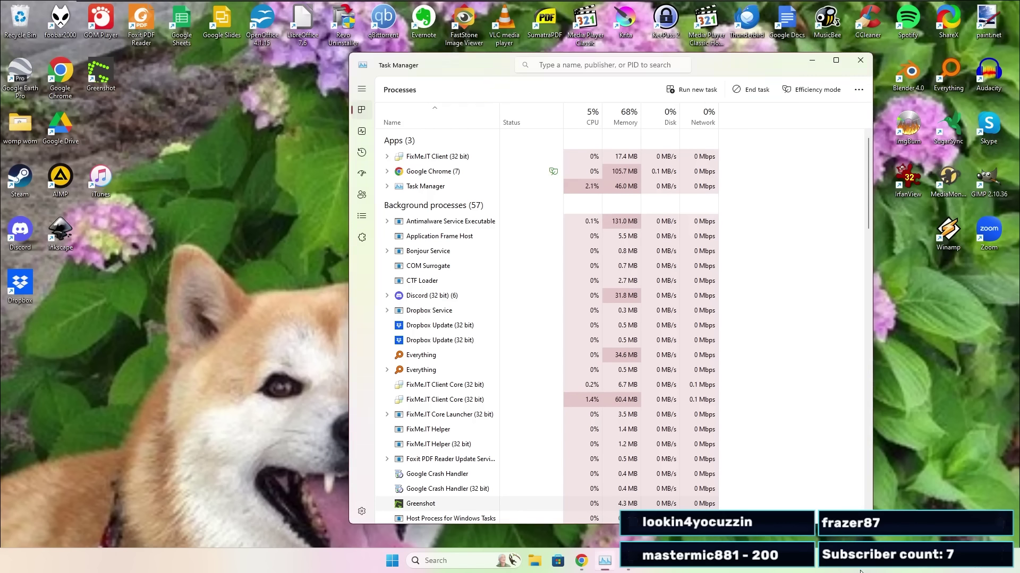
left_click(604, 560)
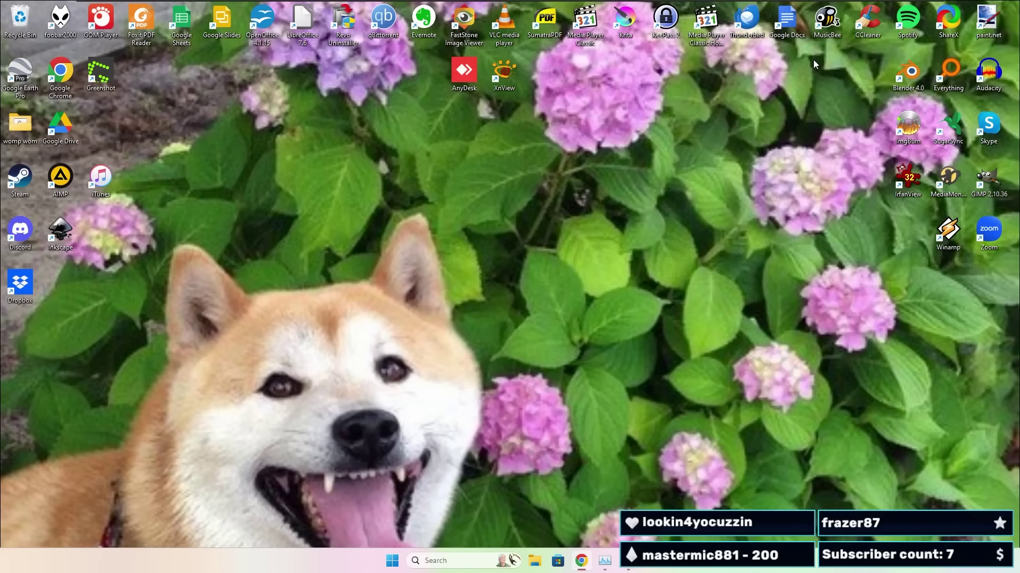
Open a new Google Chrome window and move it up into the visible area of the desktop.
mouse_move(579, 564)
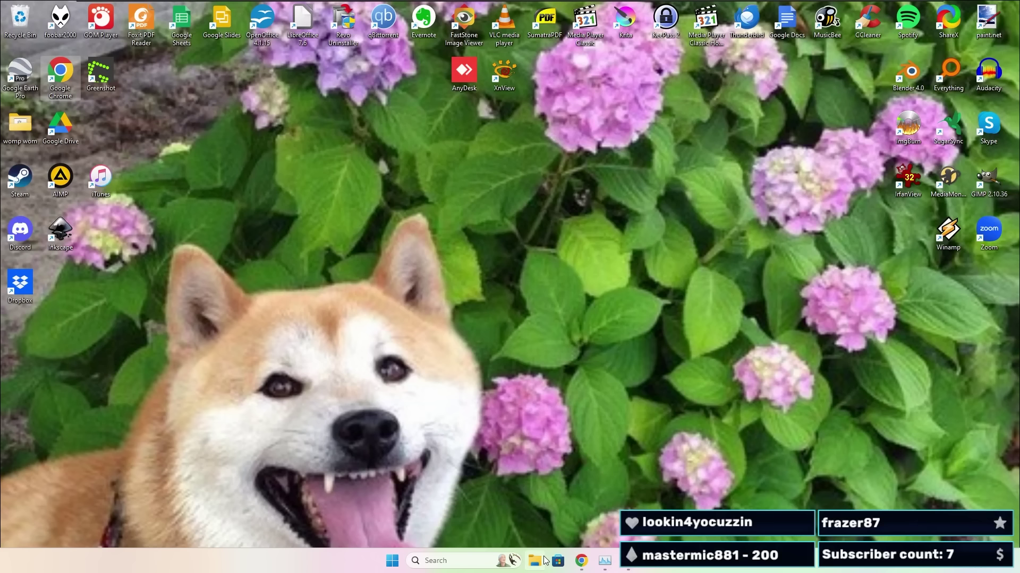
double_click(57, 88)
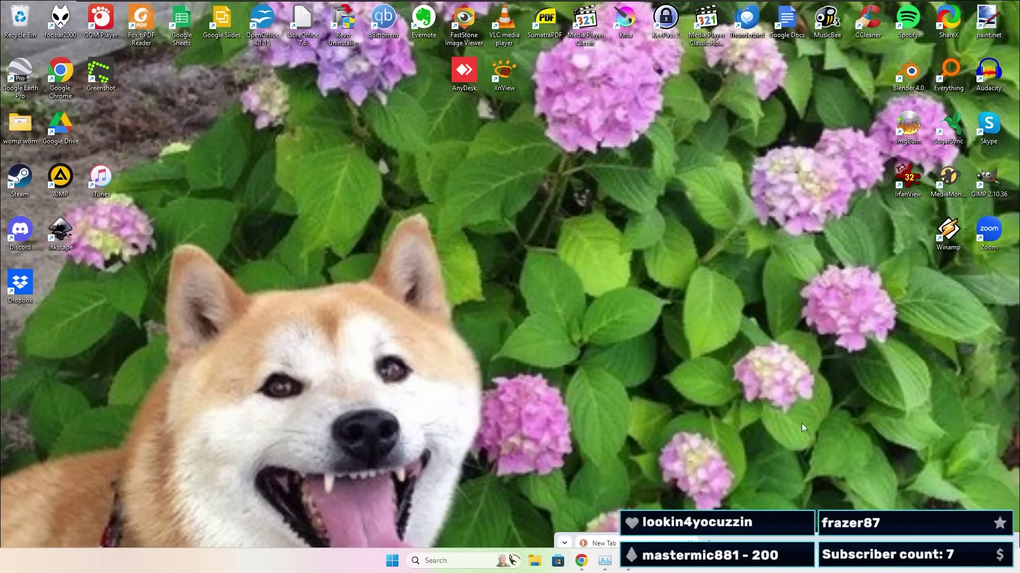
left_click_drag(822, 538, 711, 255)
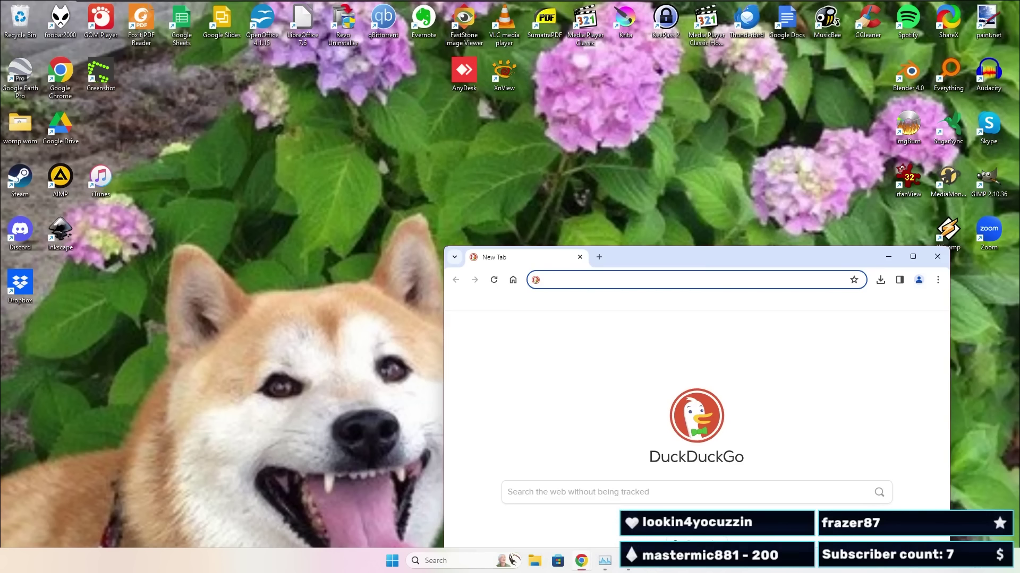
Reopen the most recent "Computer Error 2V7HG0TVB" page from Chrome's browsing history.
left_click(938, 280)
scroll(903, 228, "up", 1)
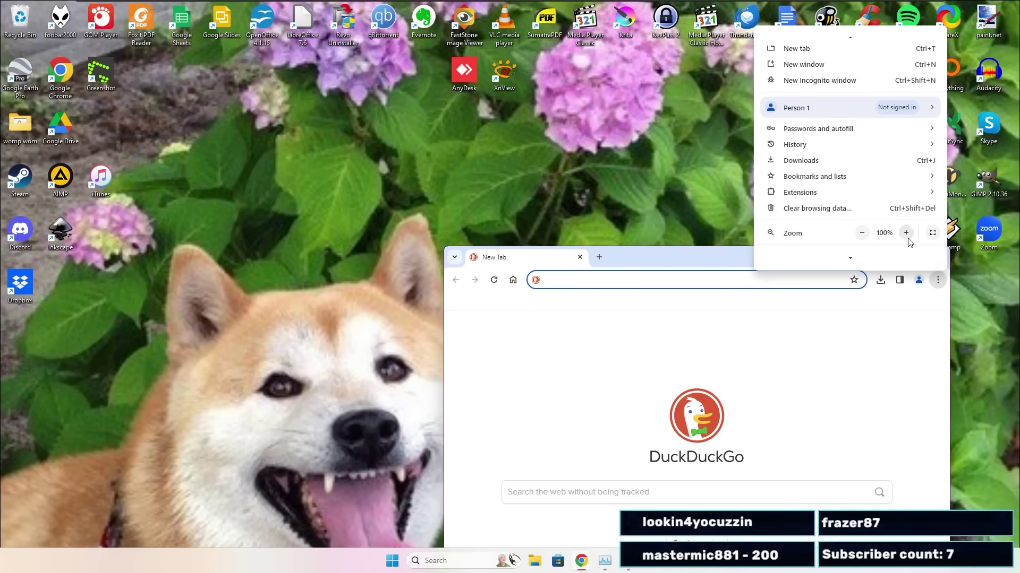
mouse_move(842, 148)
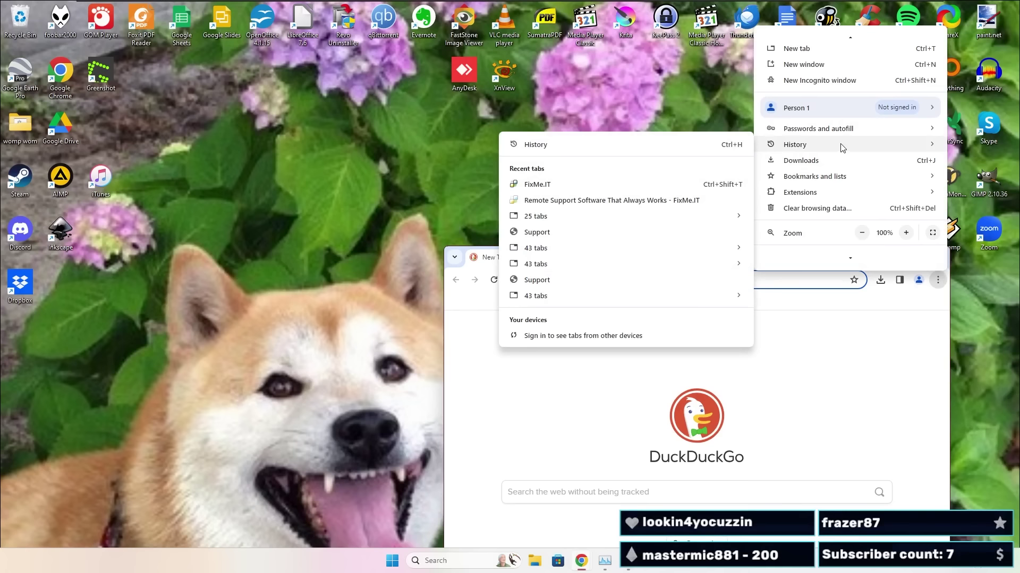
left_click(743, 144)
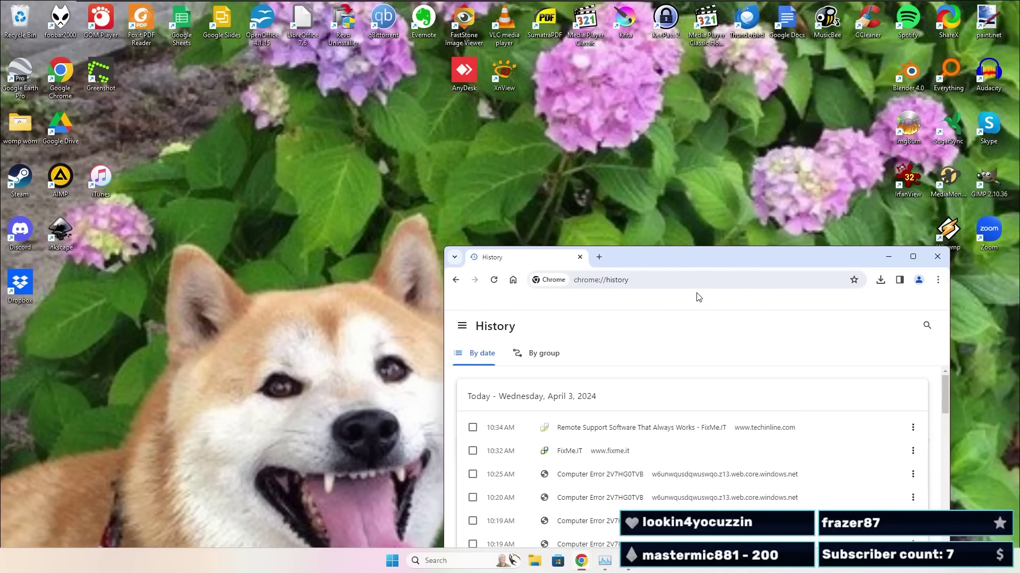
left_click(598, 476)
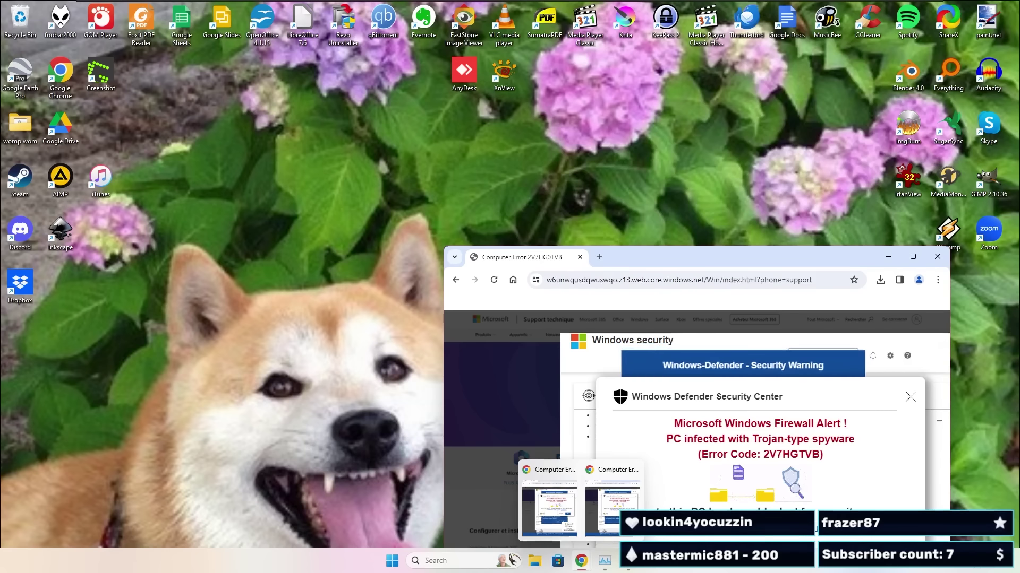
left_click(589, 414)
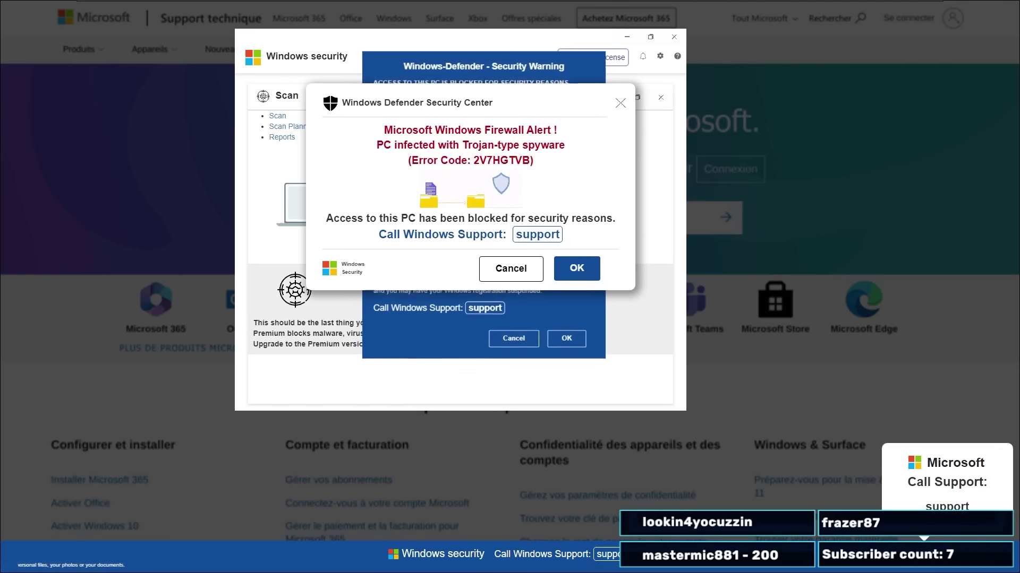
key("Escape")
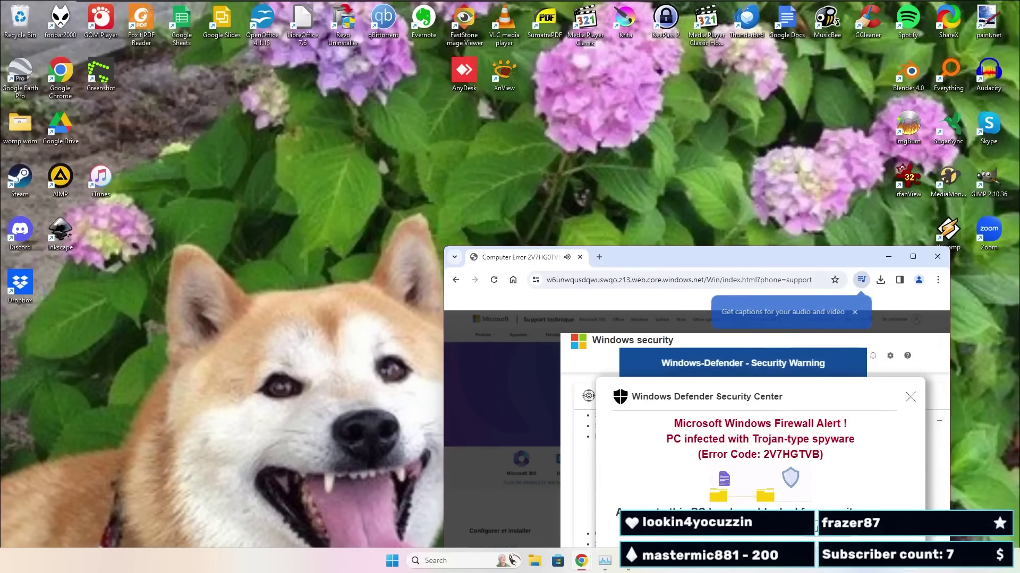
key("super+a")
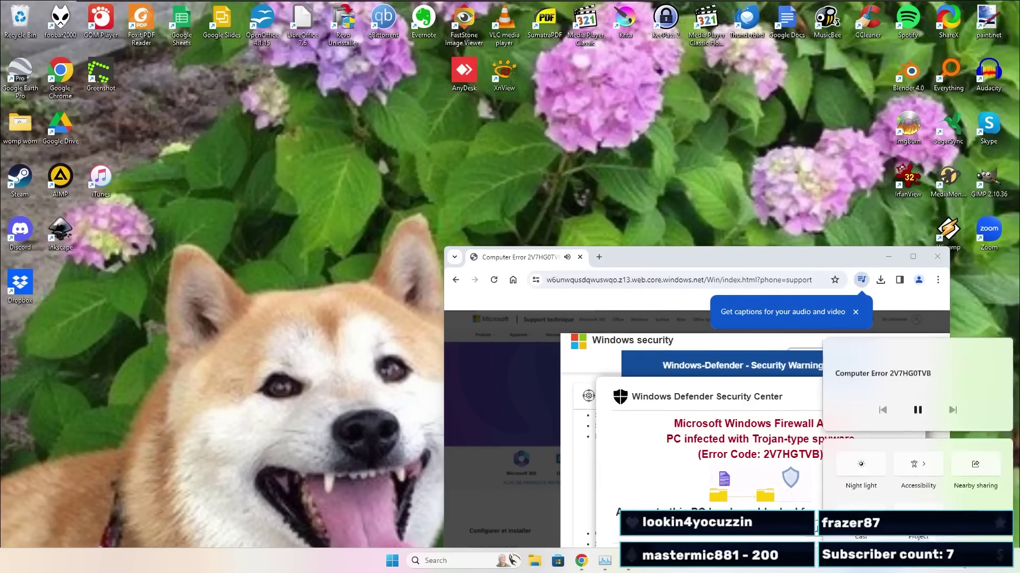
left_click(894, 569)
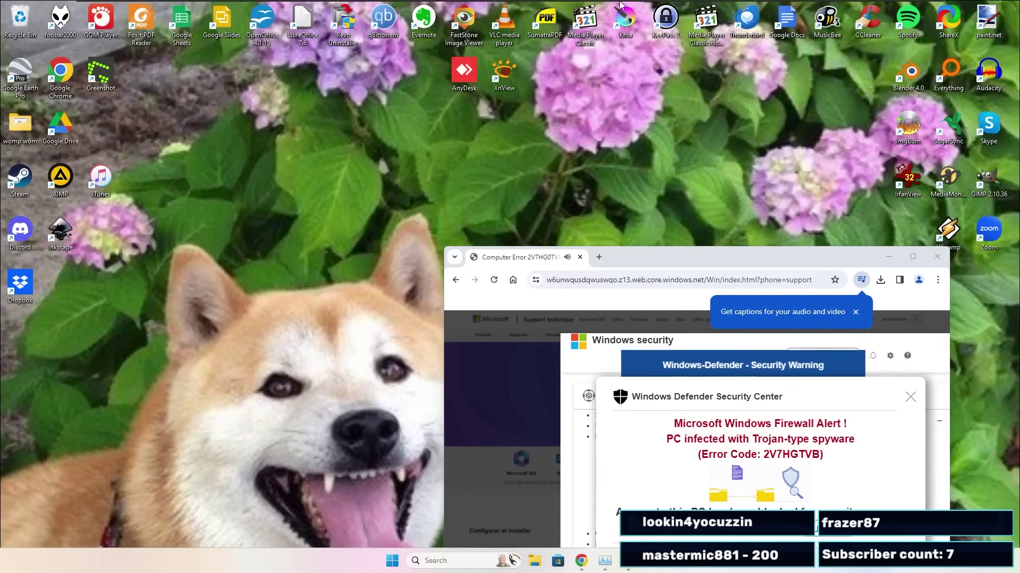
Bring the full-screen Computer Error page back into view and open Task Manager on top of it.
key("ctrl+alt+Delete")
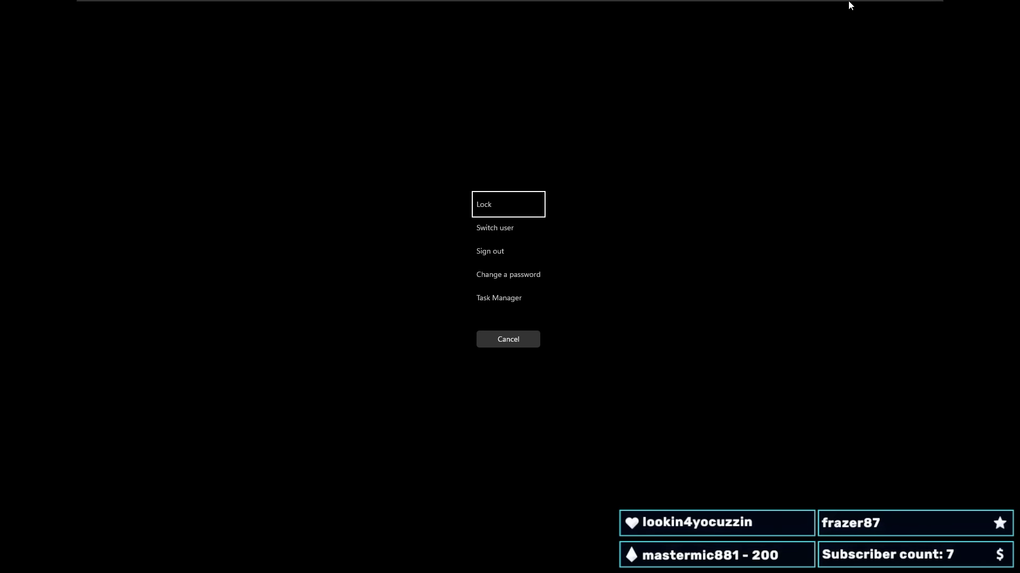
left_click(495, 298)
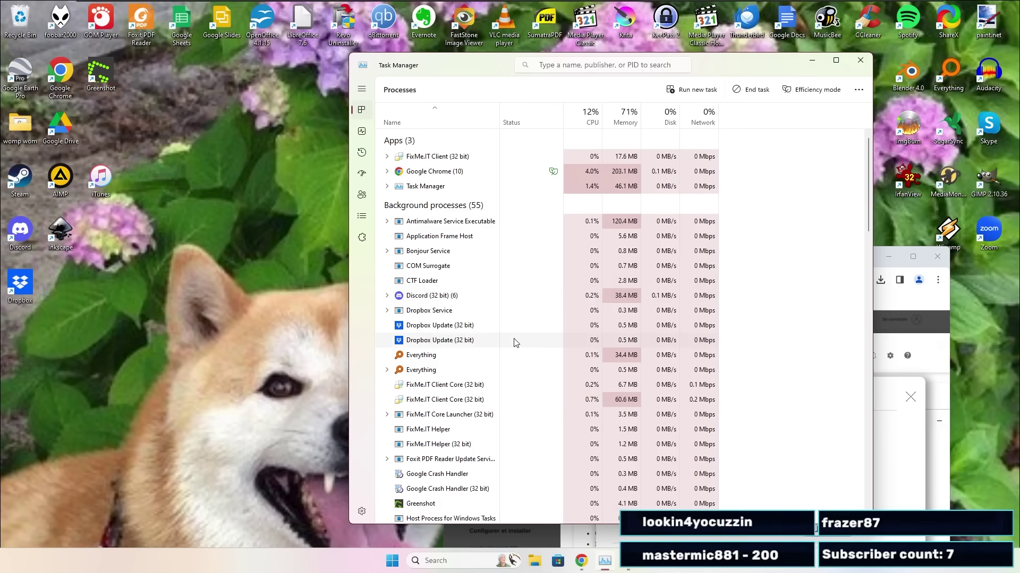
key("alt+Tab")
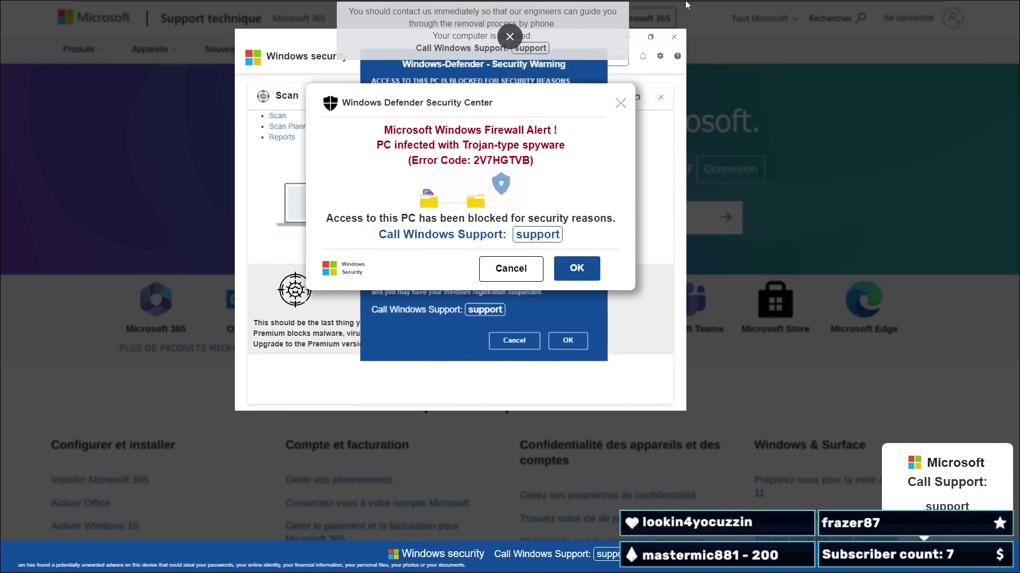
key("ctrl+alt+Delete")
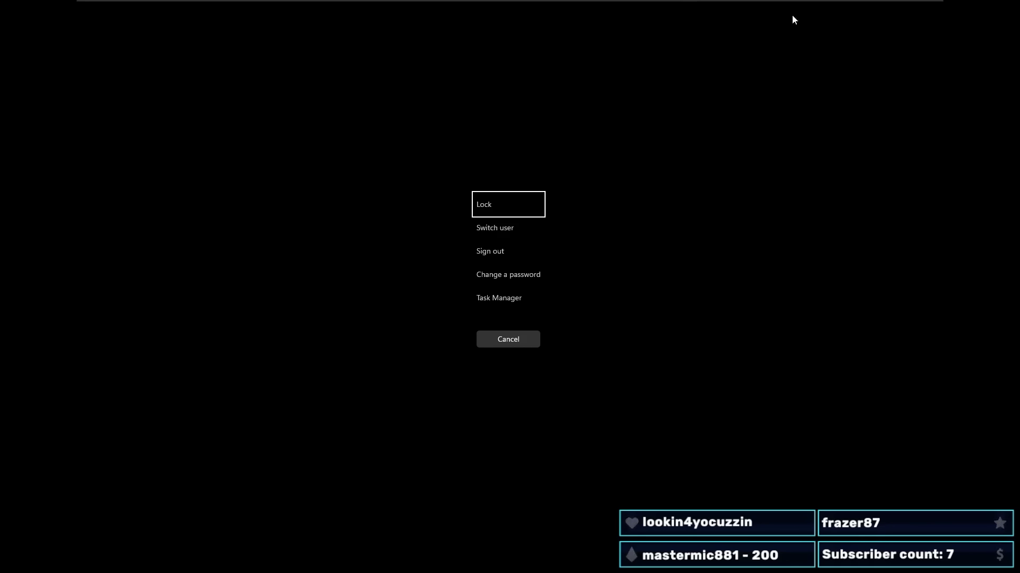
key("ctrl+shift+Escape")
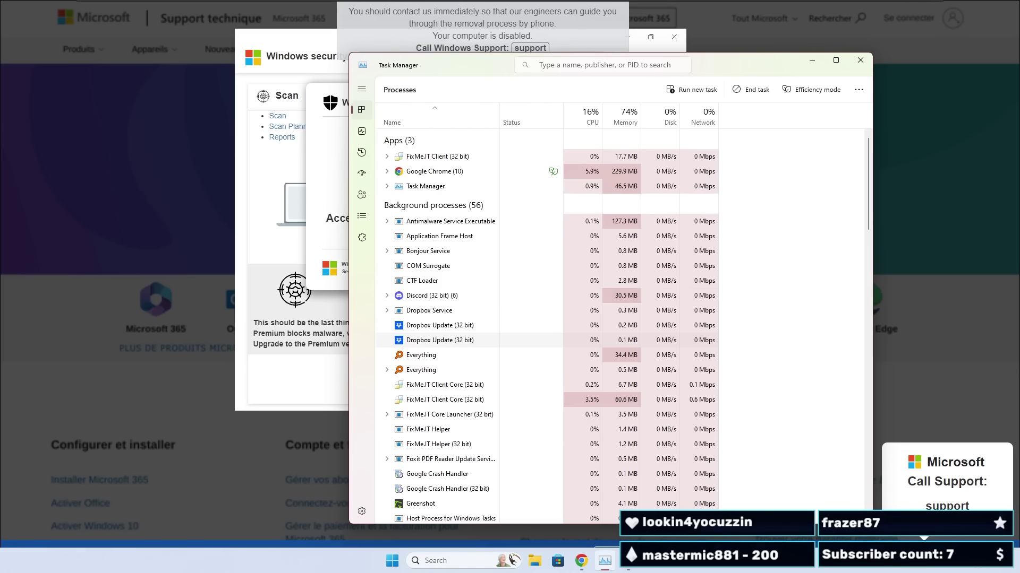
Launch Event Viewer with the Run command eventvwr.
key("super+r")
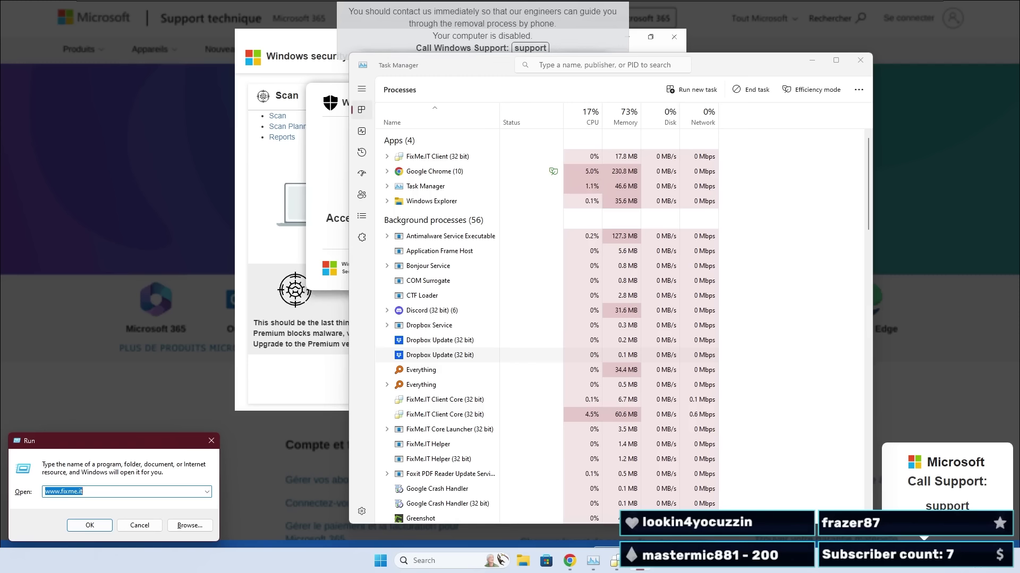
type("e")
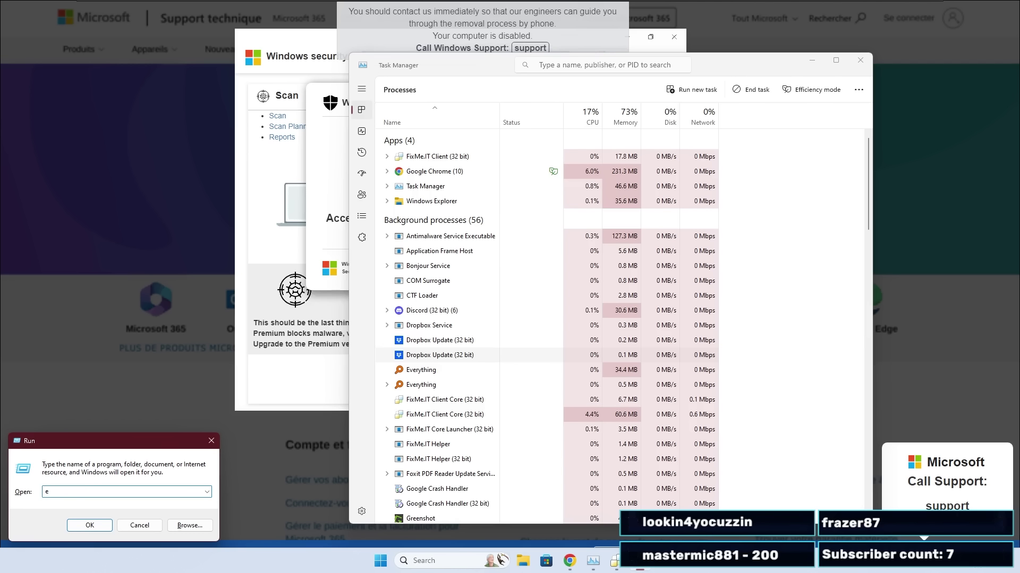
type("ventv")
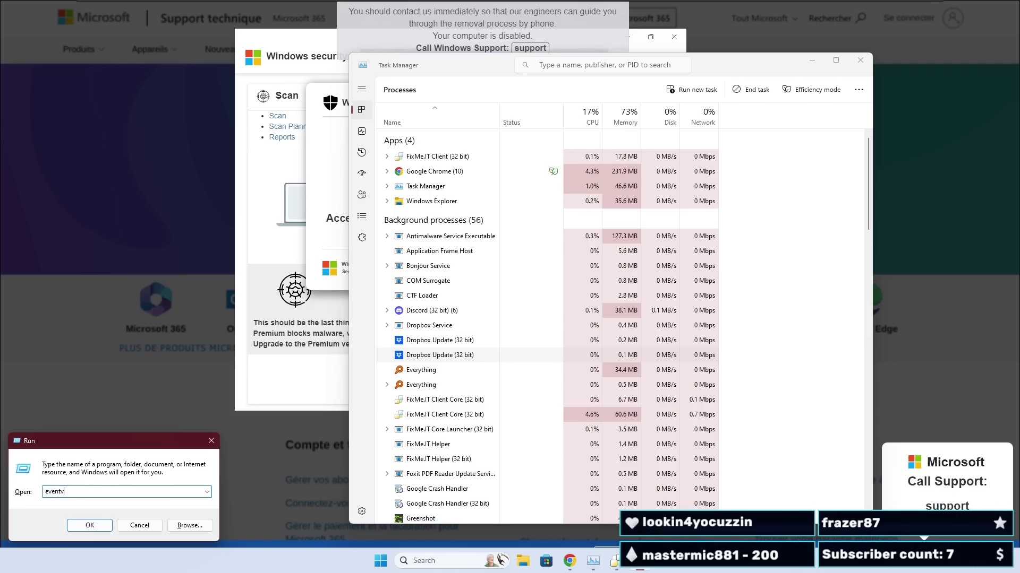
type("wr")
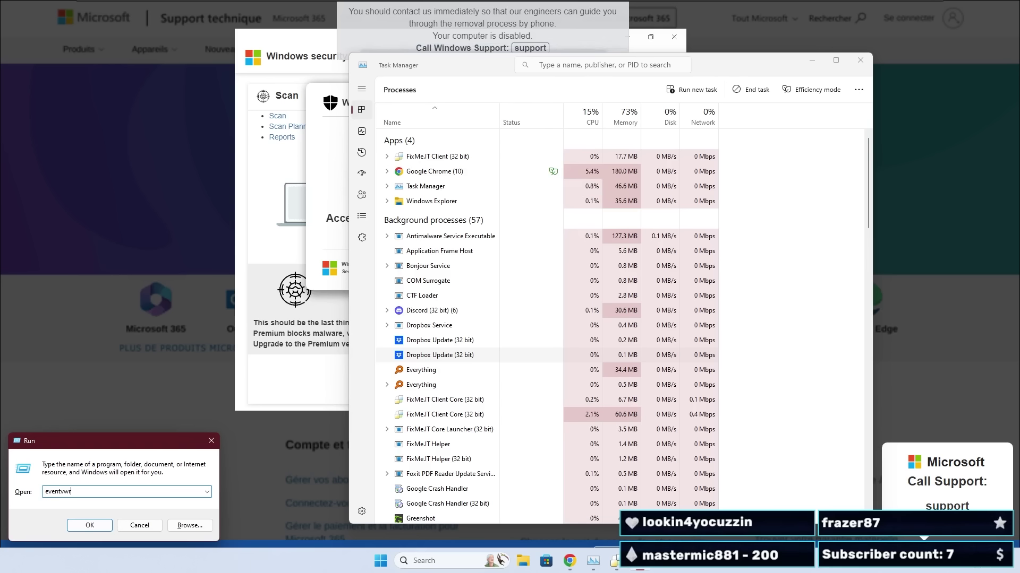
key("Return")
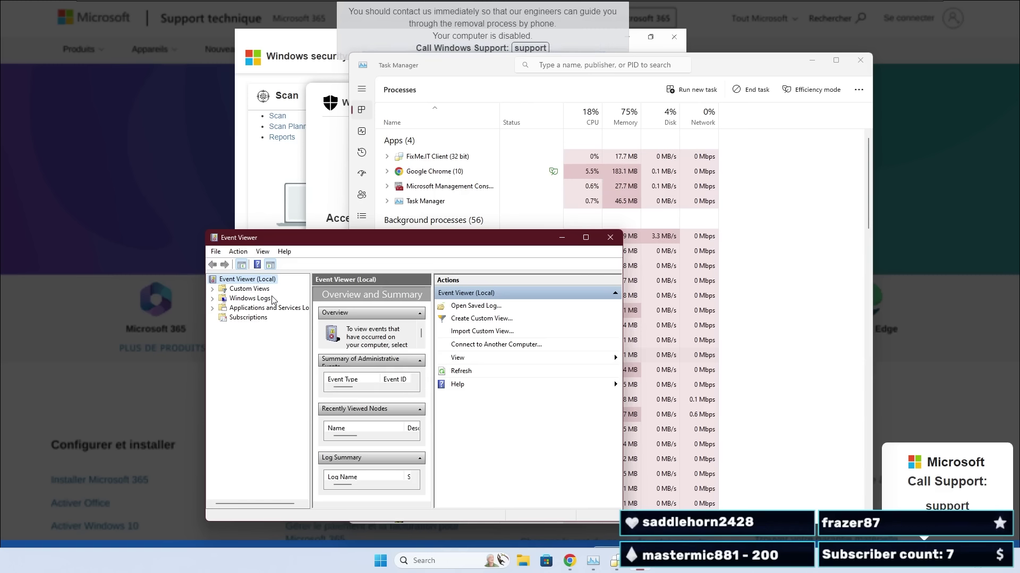
Maximize Event Viewer and display the System log under Windows Logs.
left_click(587, 239)
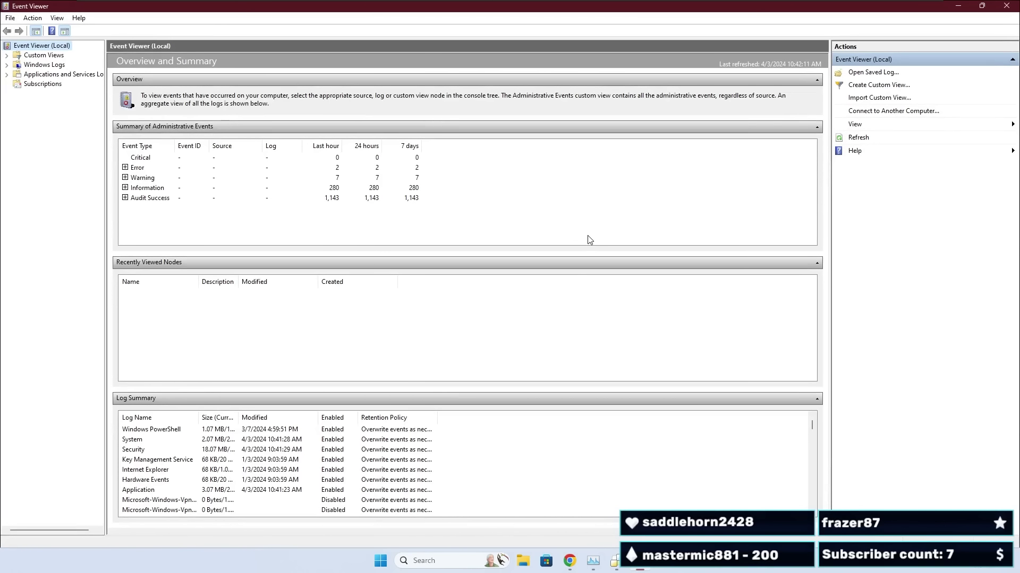
left_click(7, 65)
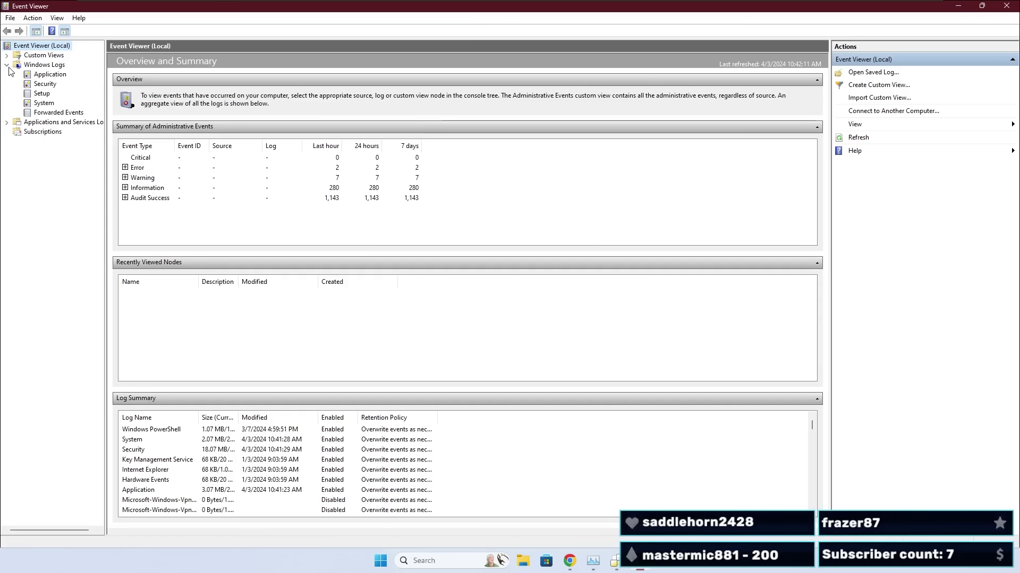
left_click(40, 105)
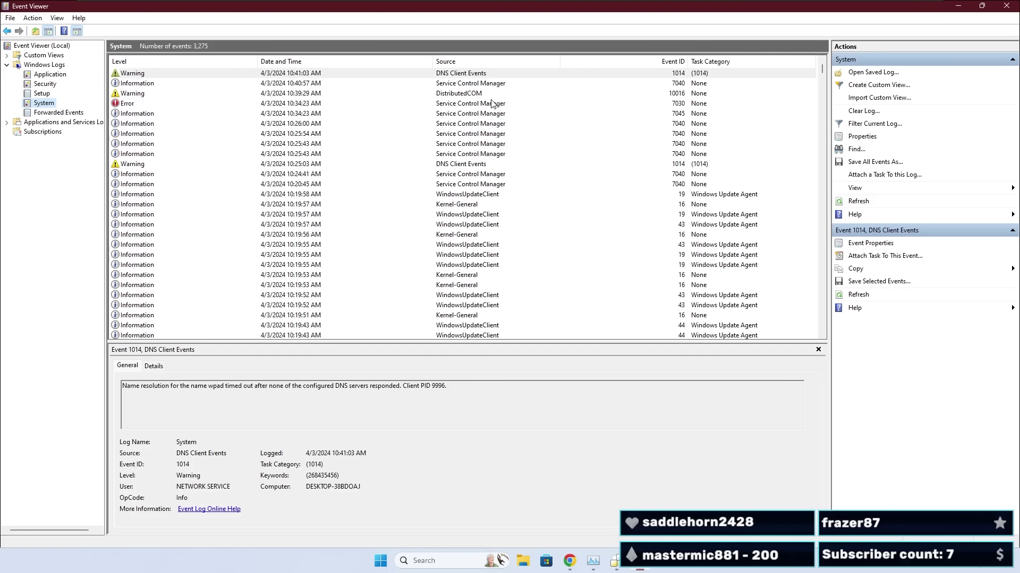
Filter the System log to show only events of the Critical, Error and Warning levels.
left_click(860, 125)
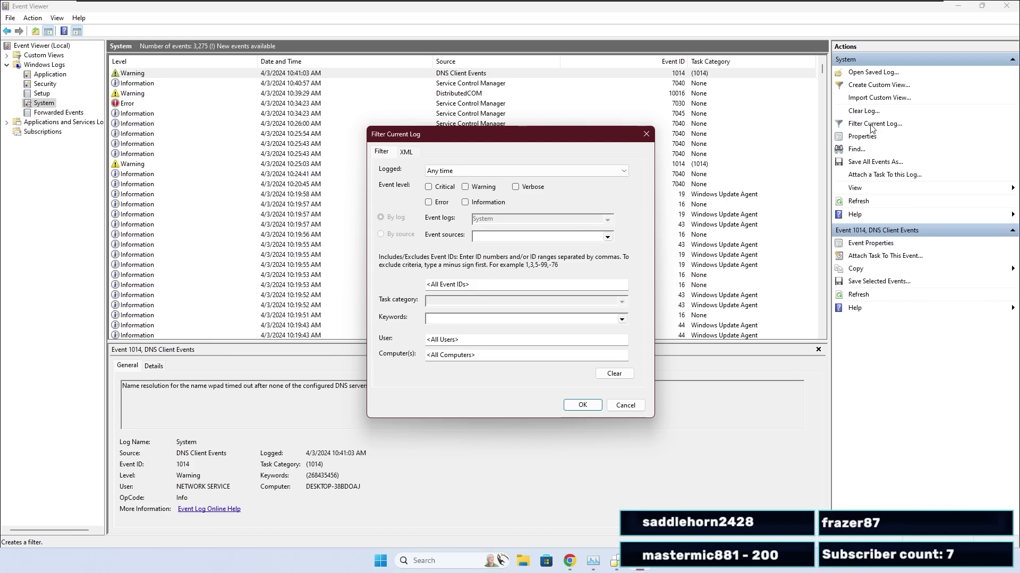
left_click(428, 187)
left_click(428, 203)
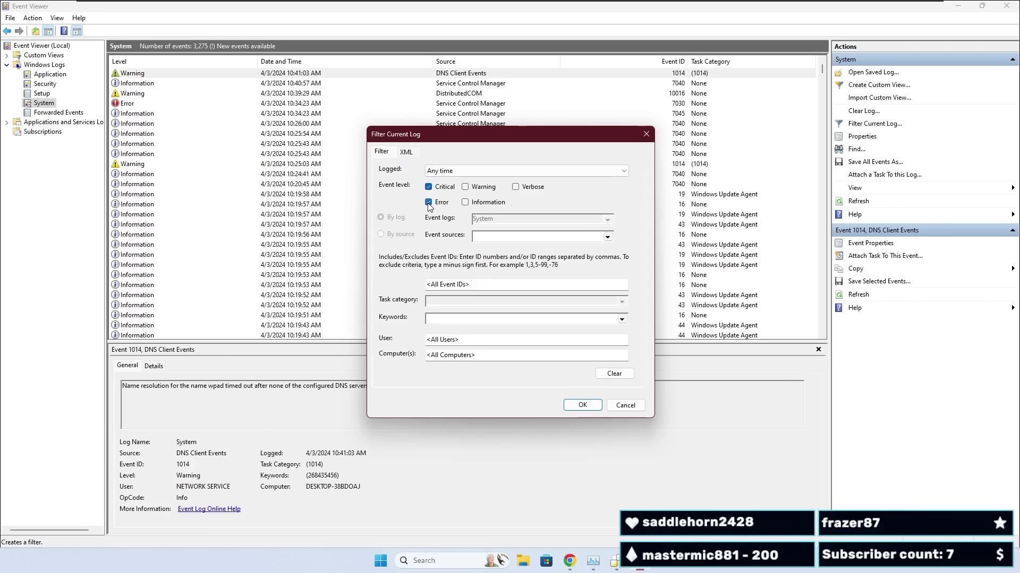
left_click(465, 187)
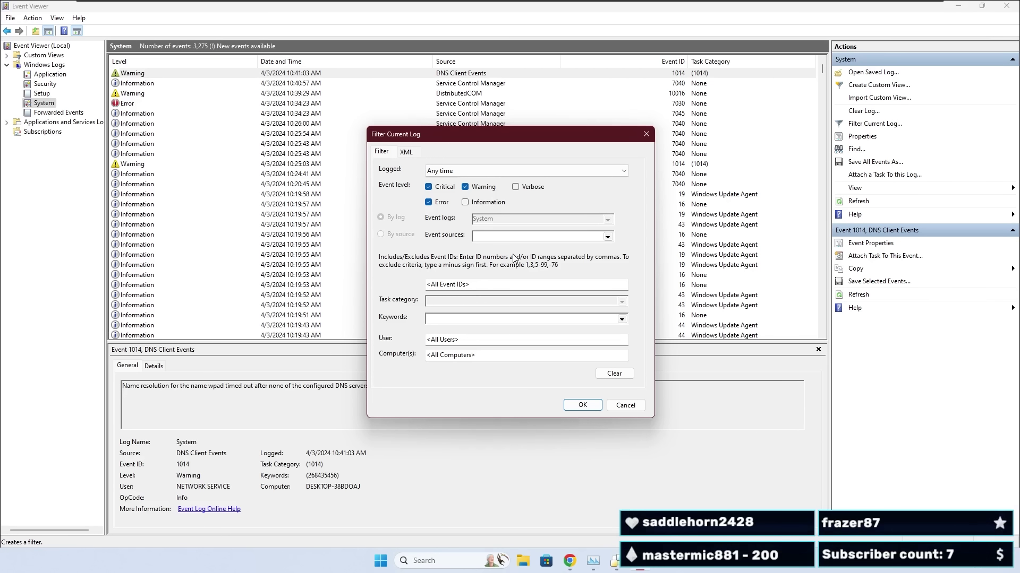
left_click(582, 406)
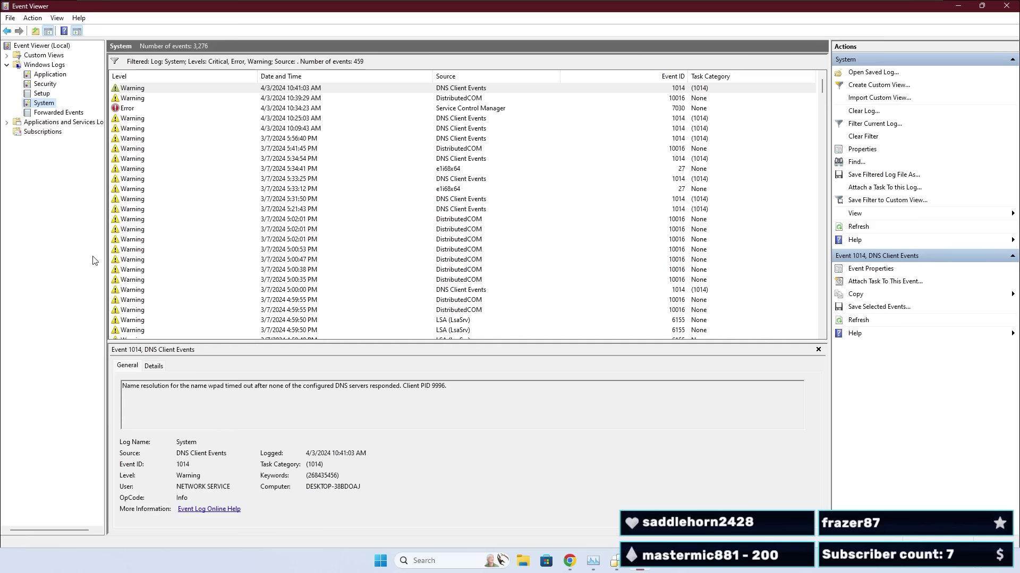
Examine the descriptions of several DNS Client Events, DistributedCOM and e1i68x64 warnings among the most recent filtered events.
left_click(117, 121)
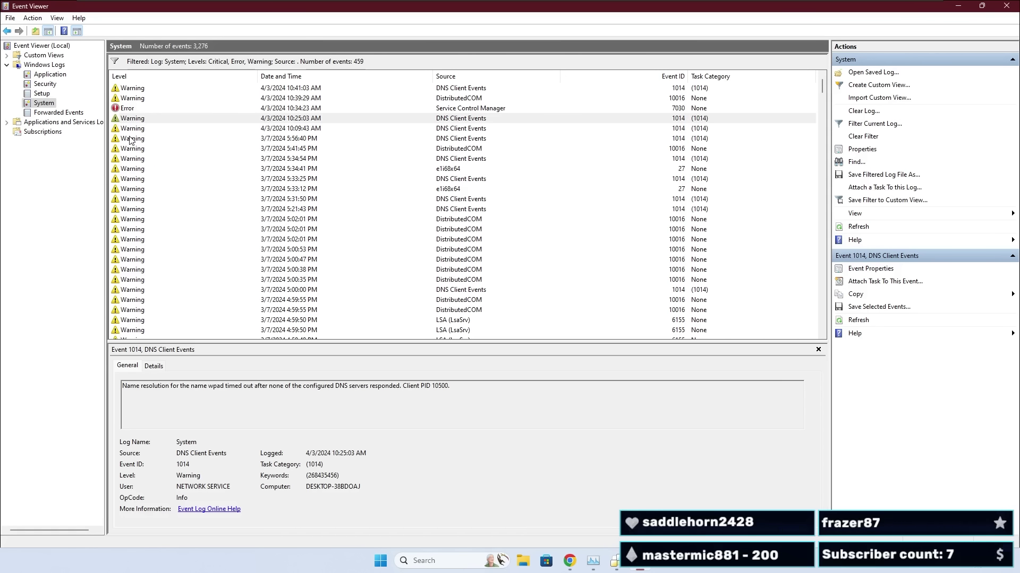
left_click(132, 279)
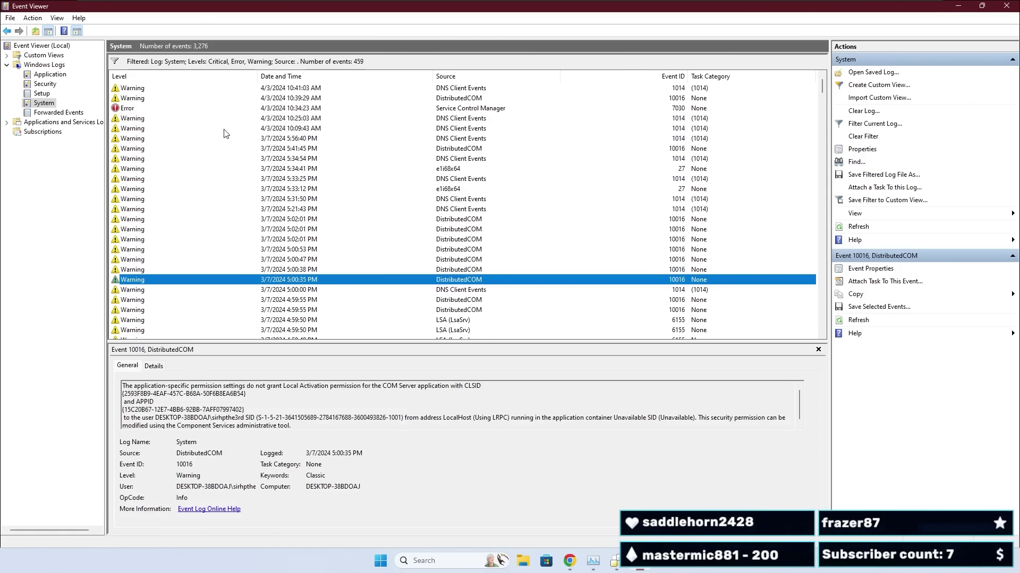
left_click(276, 130)
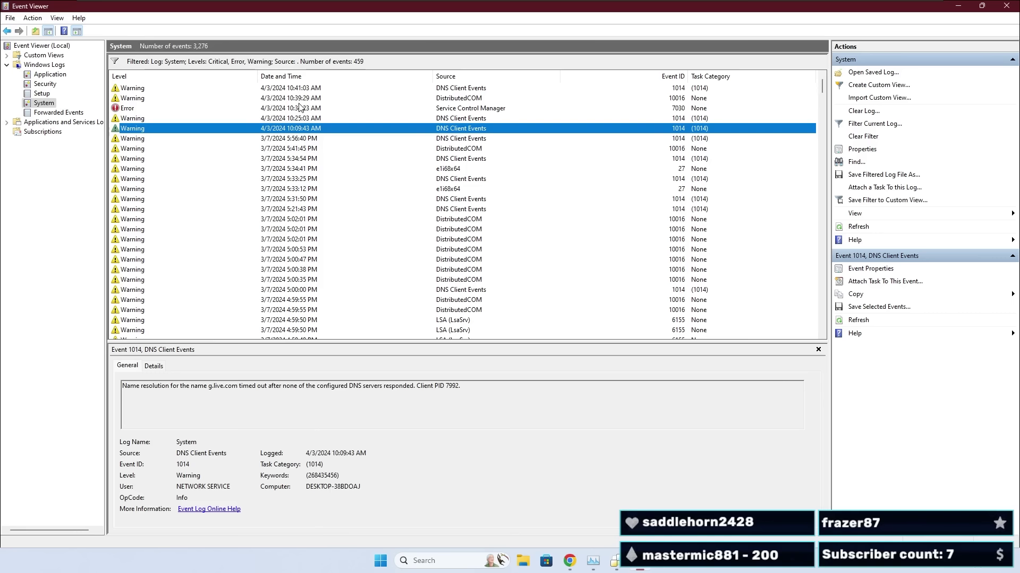
left_click(269, 139)
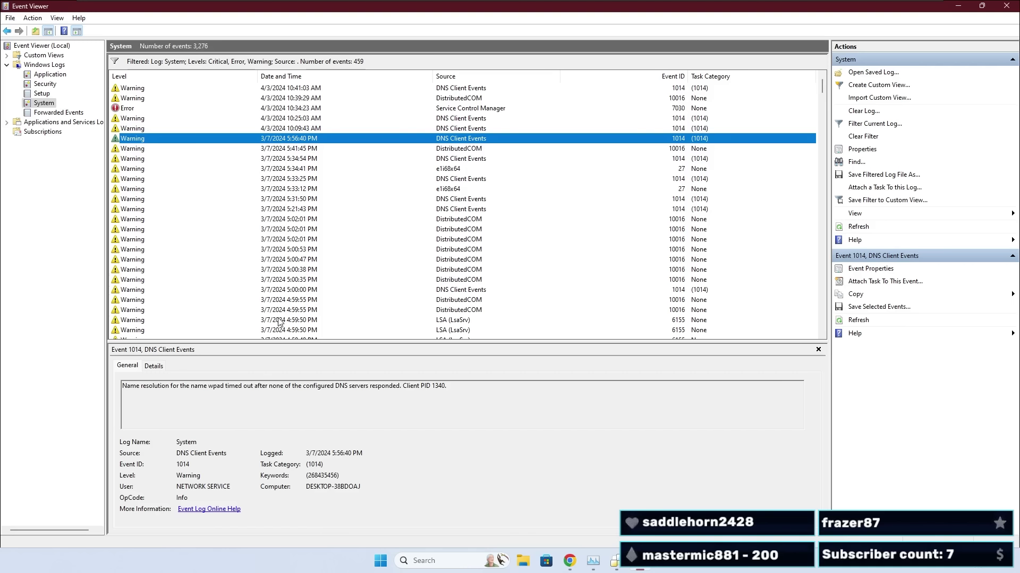
left_click(128, 150)
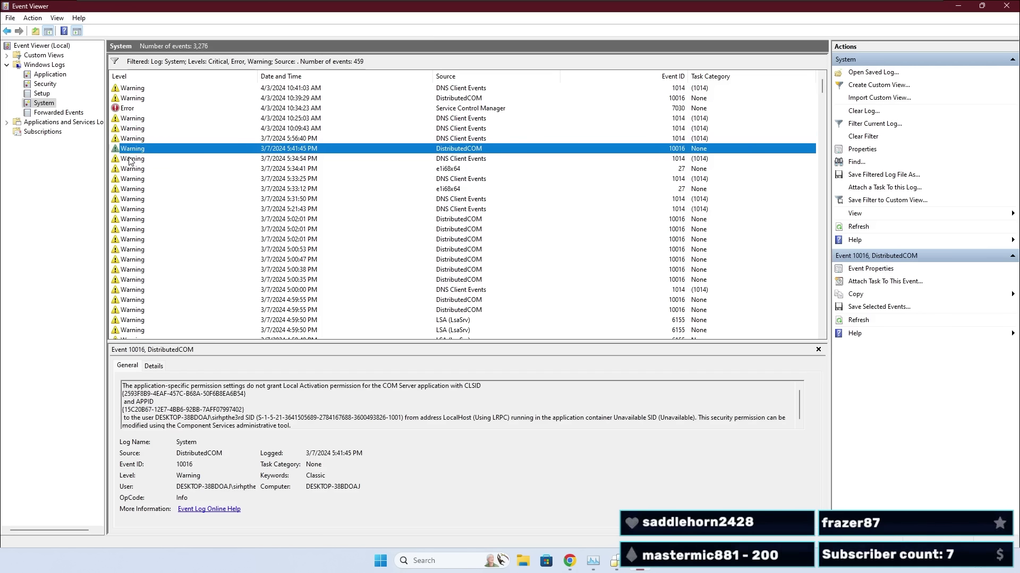
key("Down")
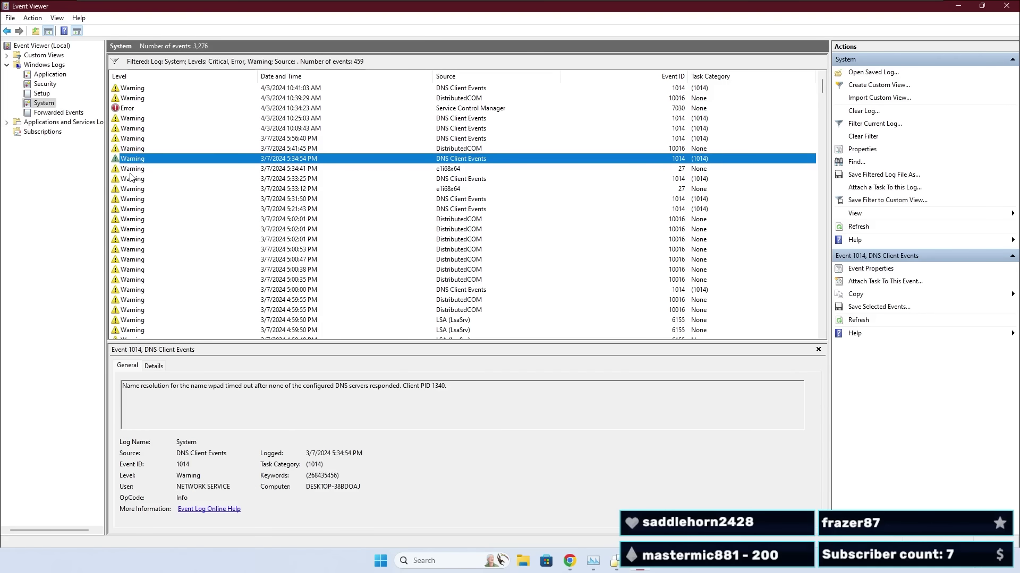
left_click(132, 190)
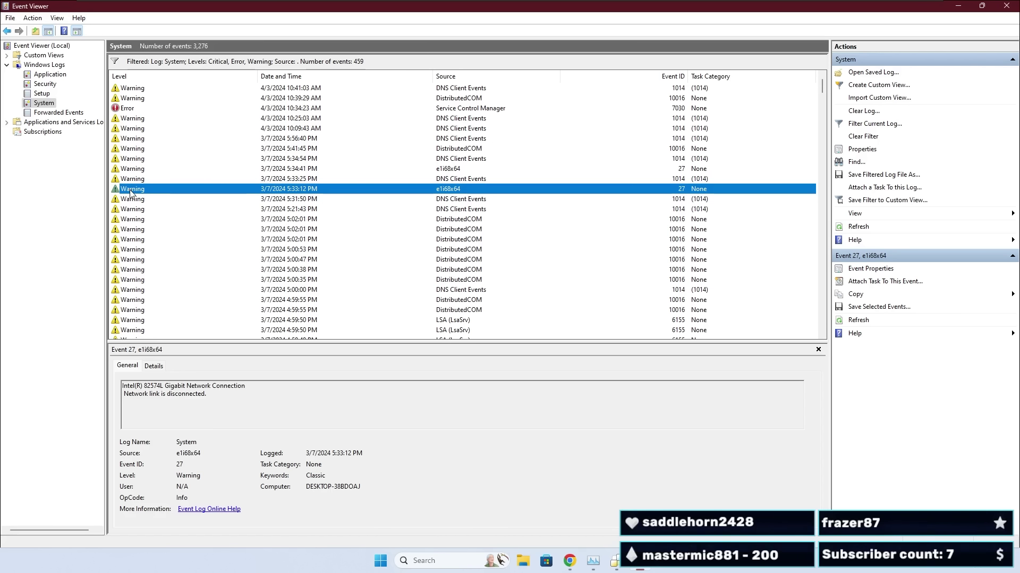
left_click(130, 229)
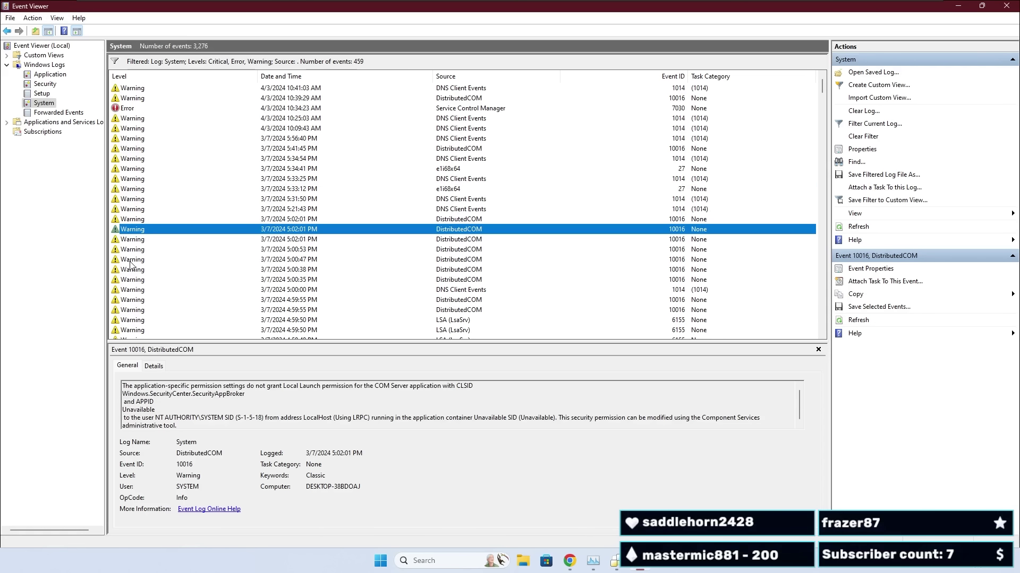
left_click(135, 300)
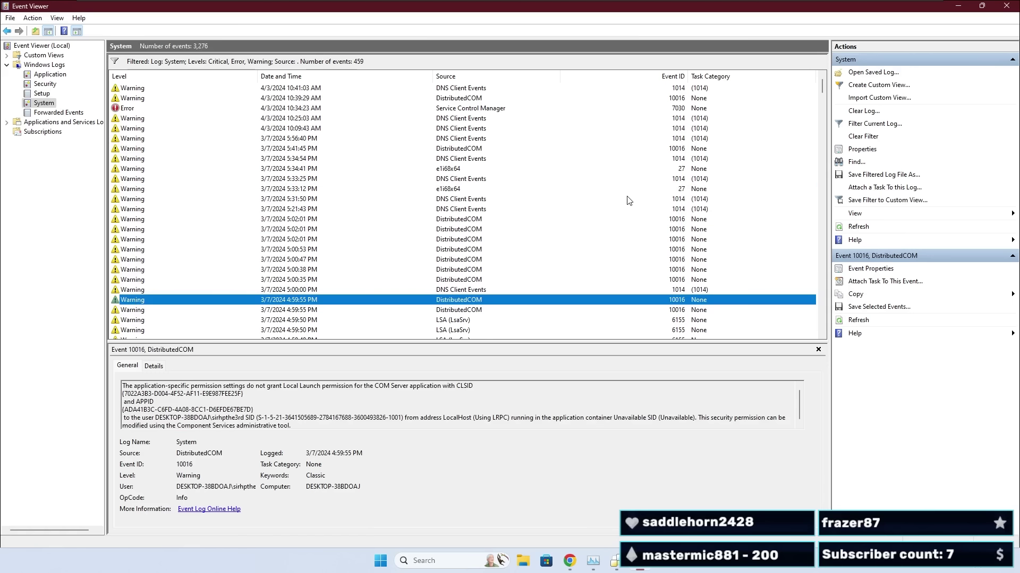
Look through the older events back to February 2024 and read the 2/26/2024 8:39:37 AM Service Control Manager error and the adjacent DistributedCOM warning.
scroll(285, 264, "down", 3)
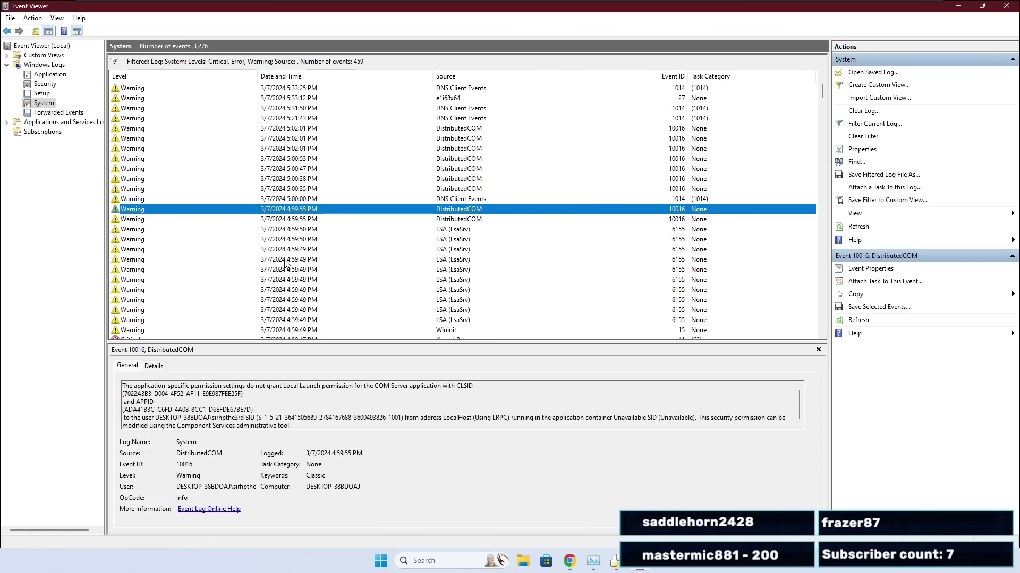
scroll(285, 264, "down", 5)
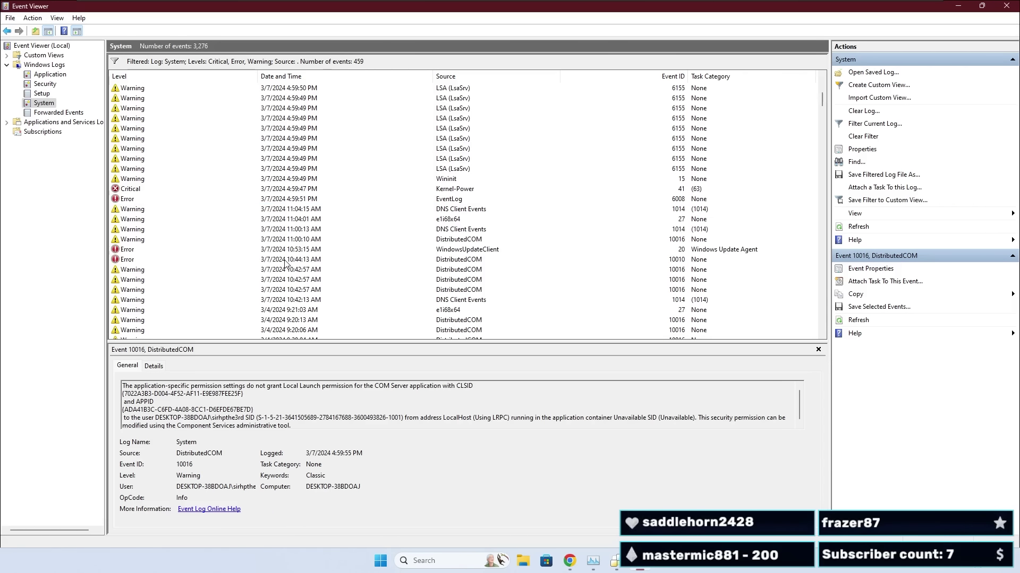
scroll(285, 263, "down", 3)
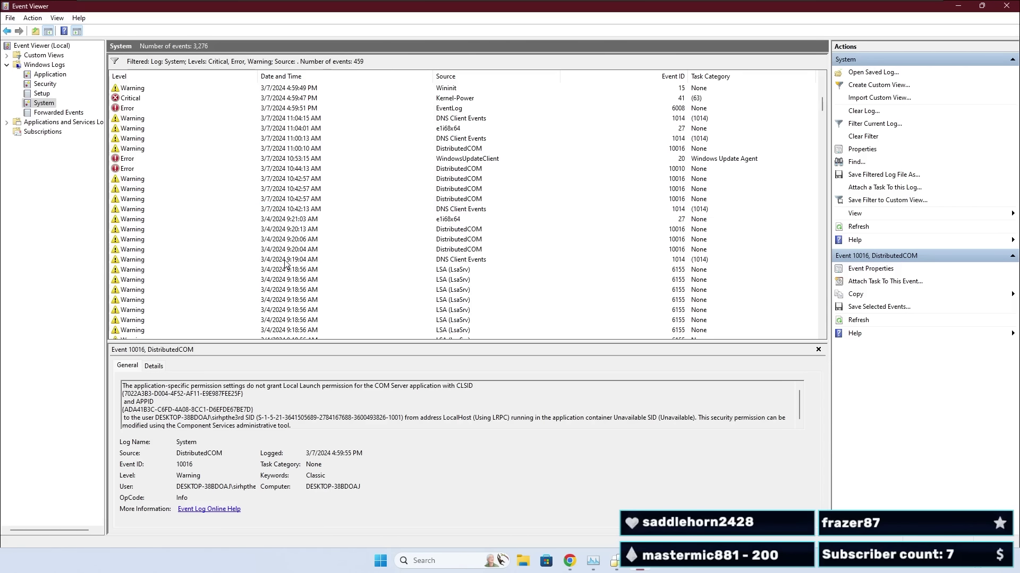
scroll(286, 263, "down", 4)
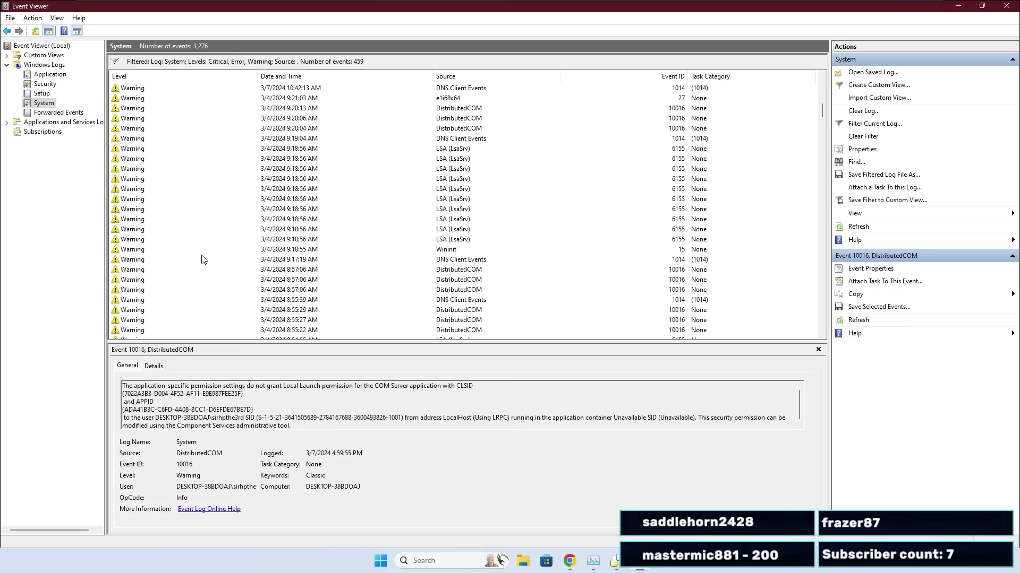
scroll(201, 260, "down", 8)
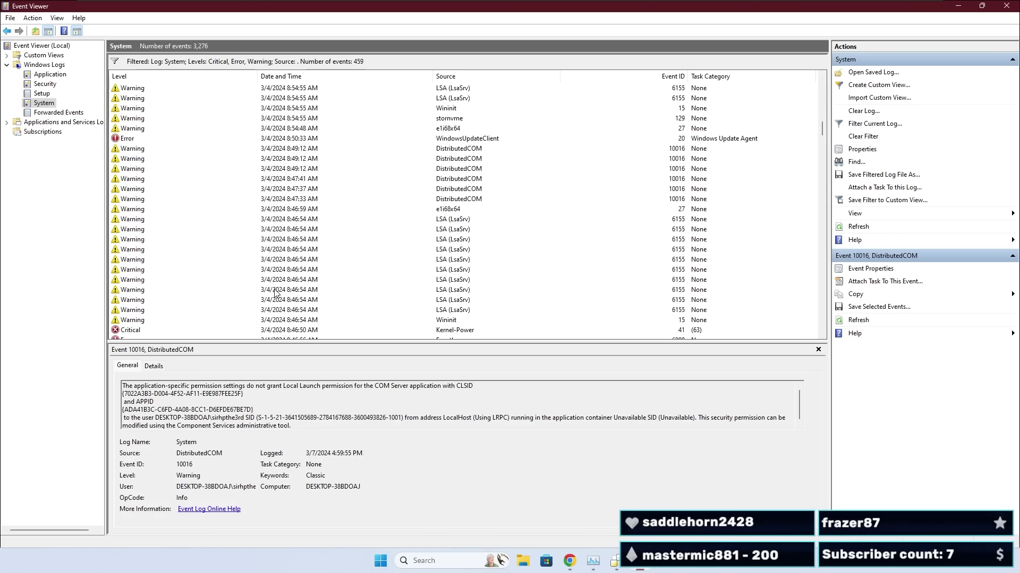
scroll(274, 289, "down", 7)
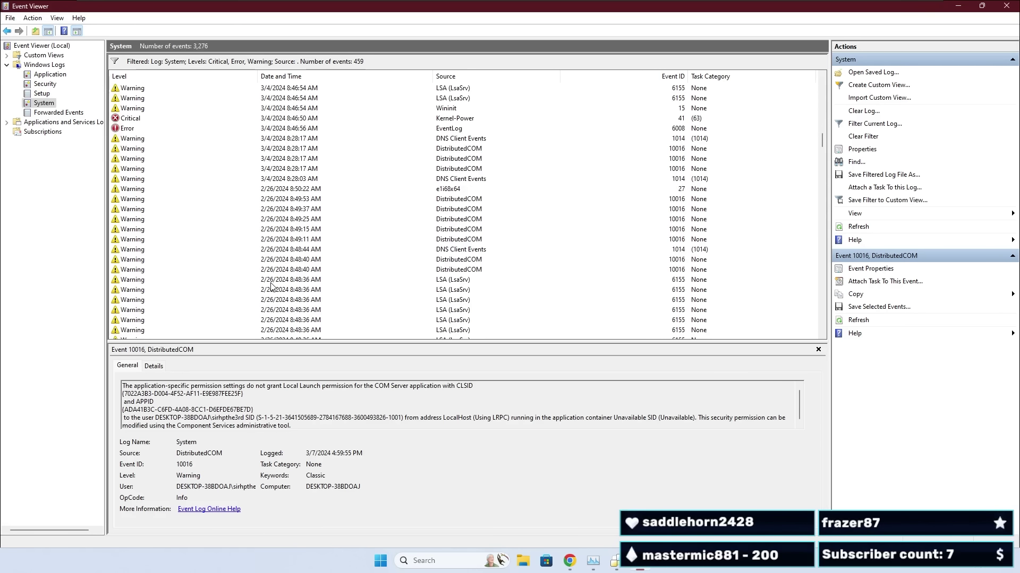
scroll(272, 287, "down", 5)
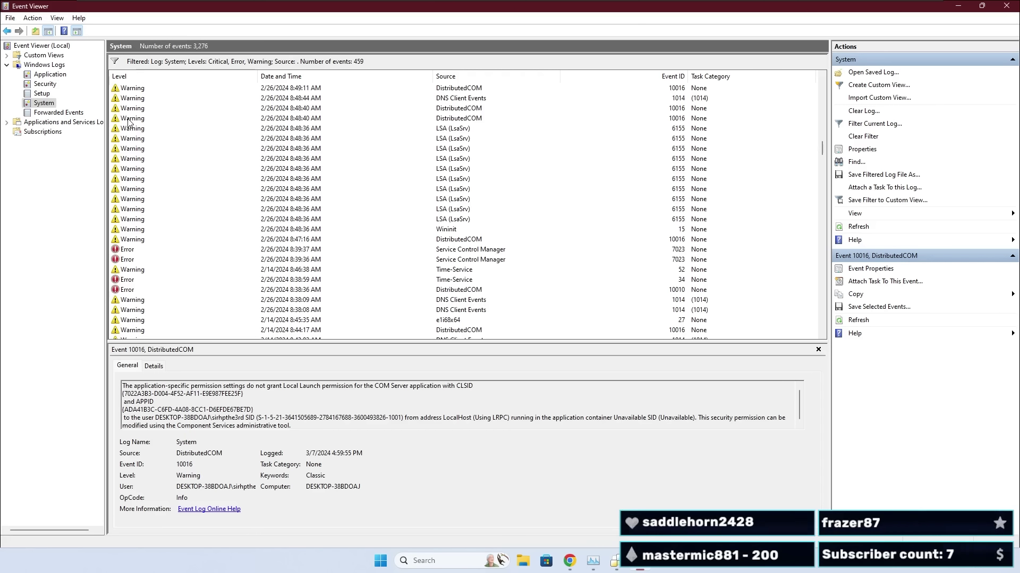
left_click(130, 253)
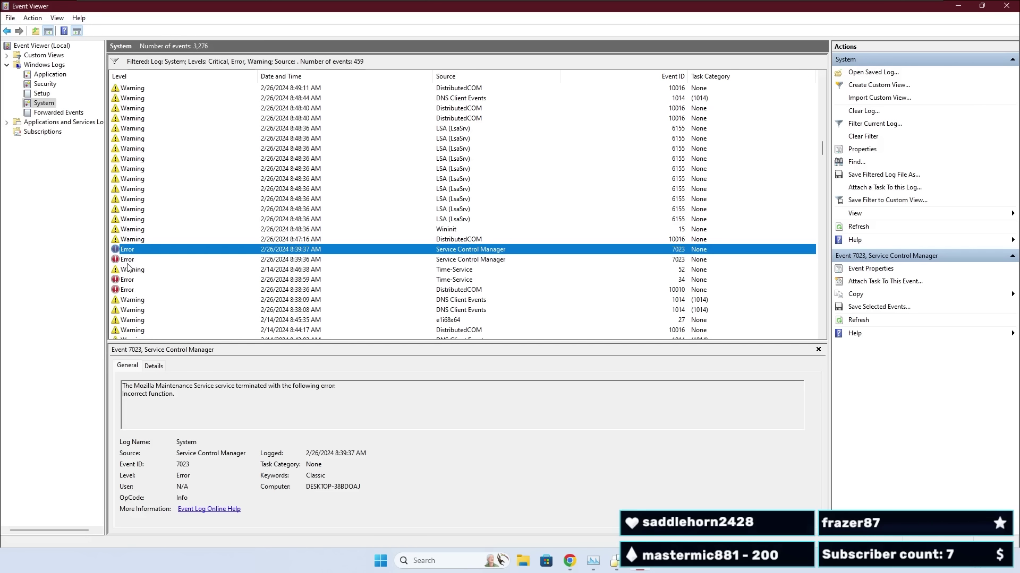
left_click(127, 240)
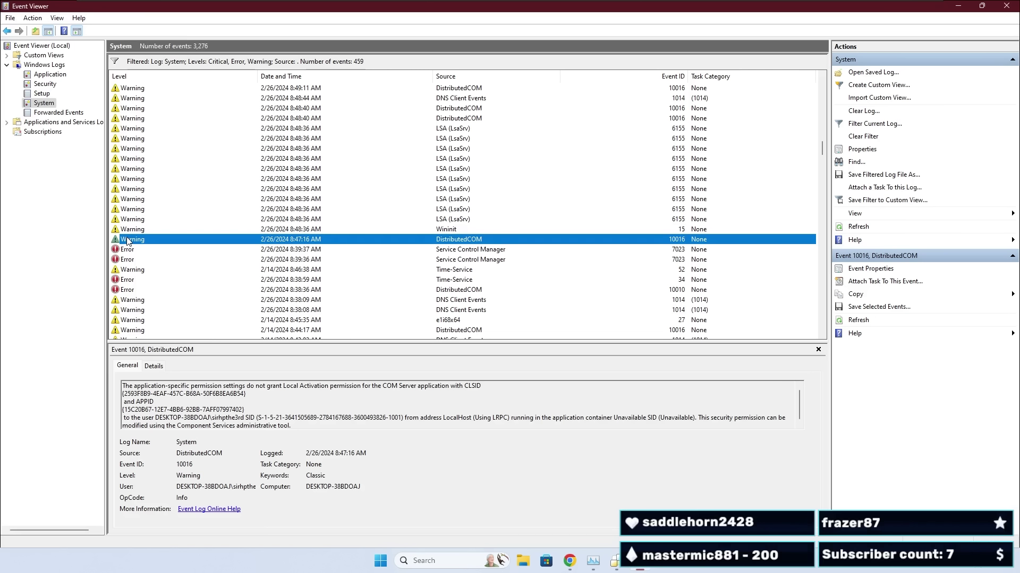
left_click(129, 250)
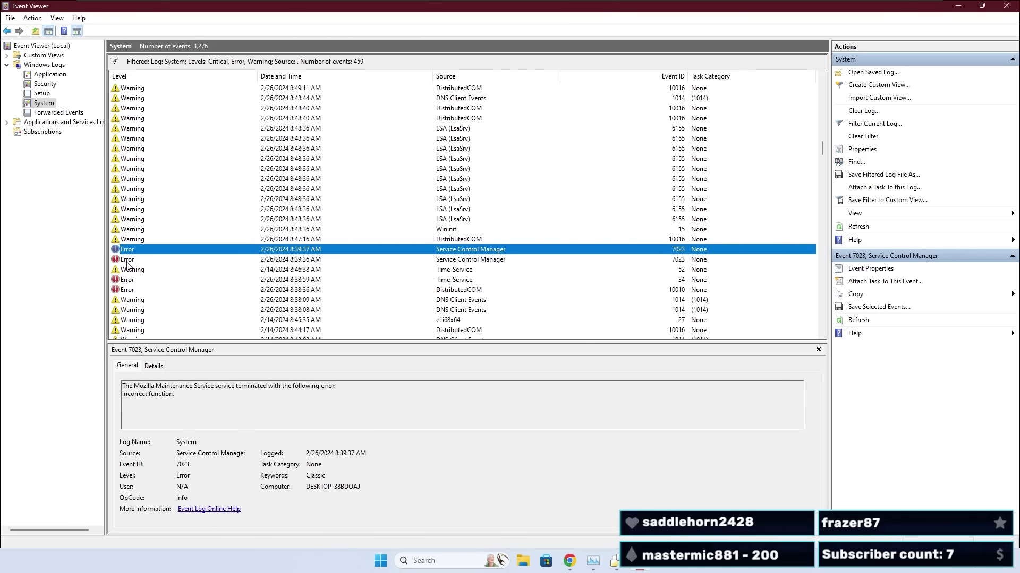
Survey the levels and sources of the remaining filtered events back to the entries of 1/3/2024.
scroll(177, 284, "down", 3)
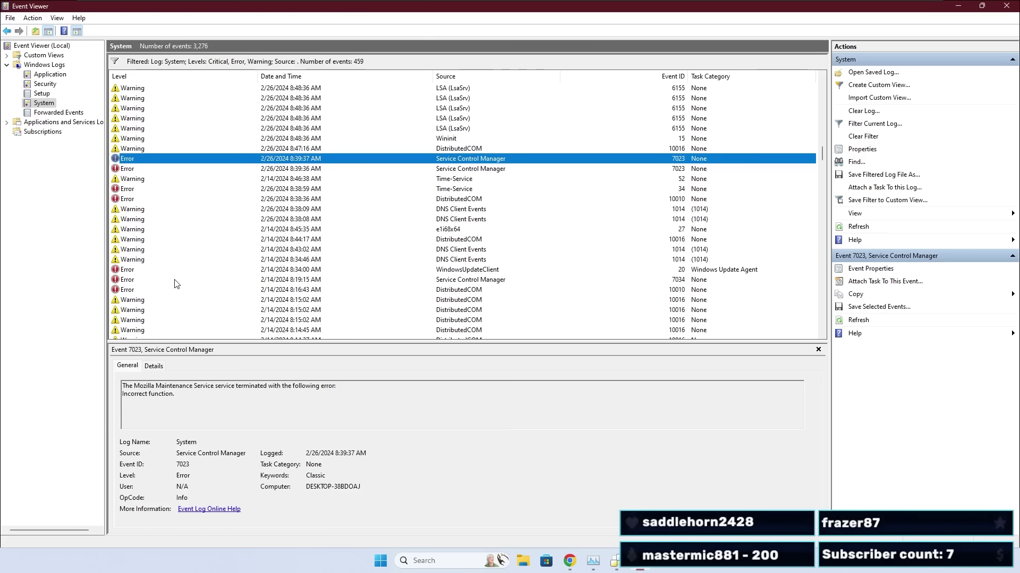
scroll(176, 284, "down", 5)
scroll(177, 284, "down", 7)
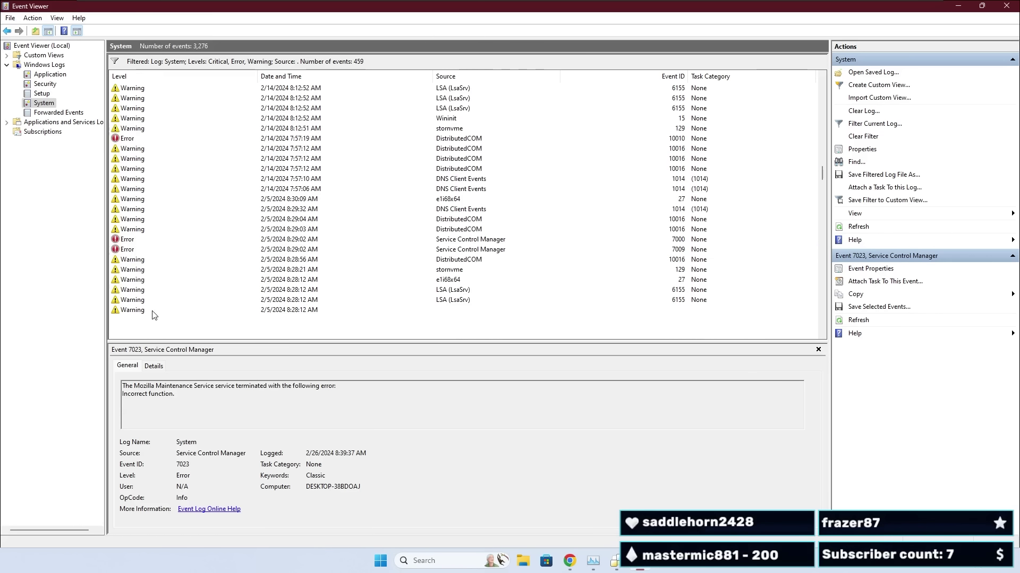
scroll(145, 315, "down", 6)
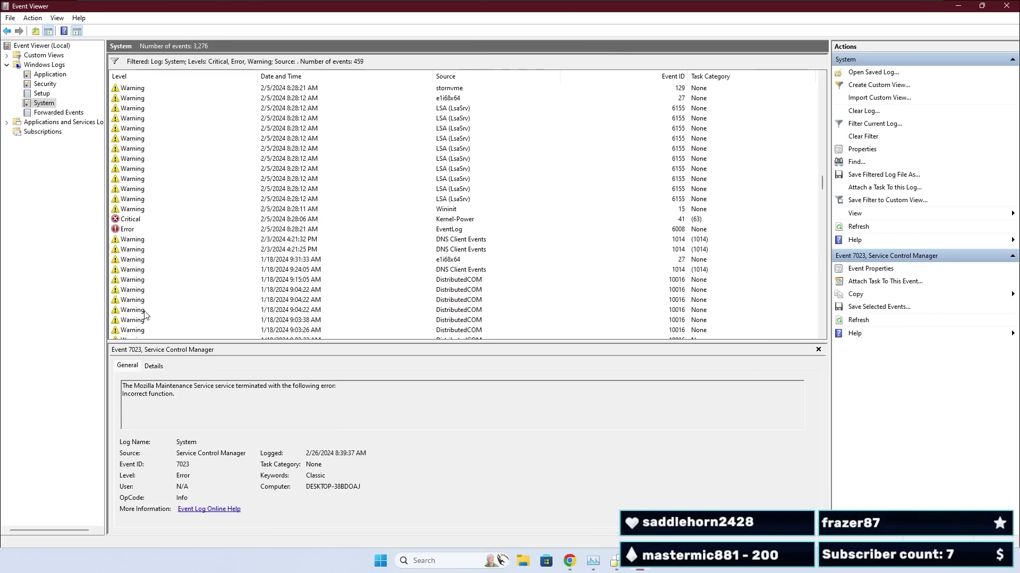
scroll(145, 315, "down", 9)
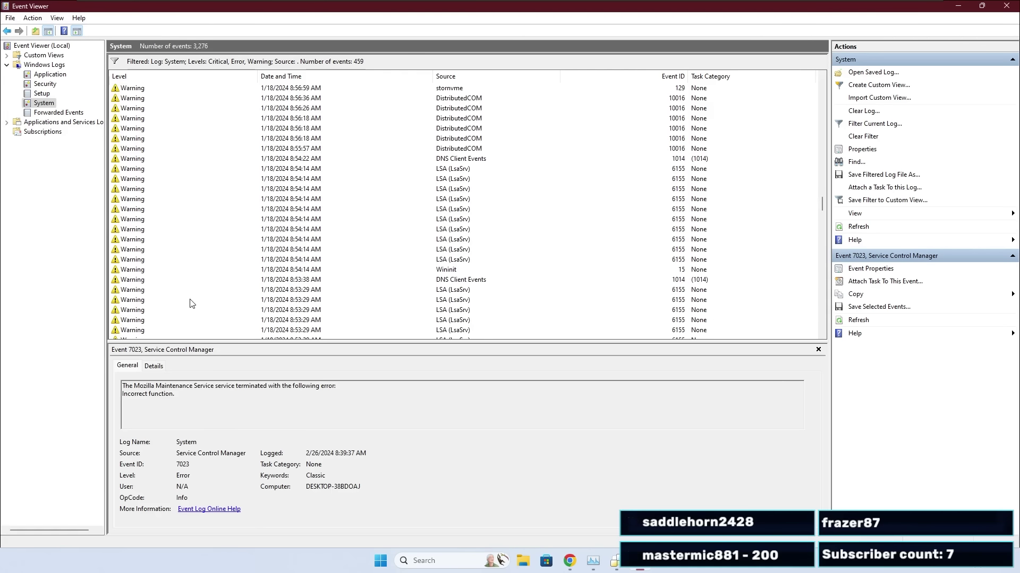
scroll(192, 303, "down", 8)
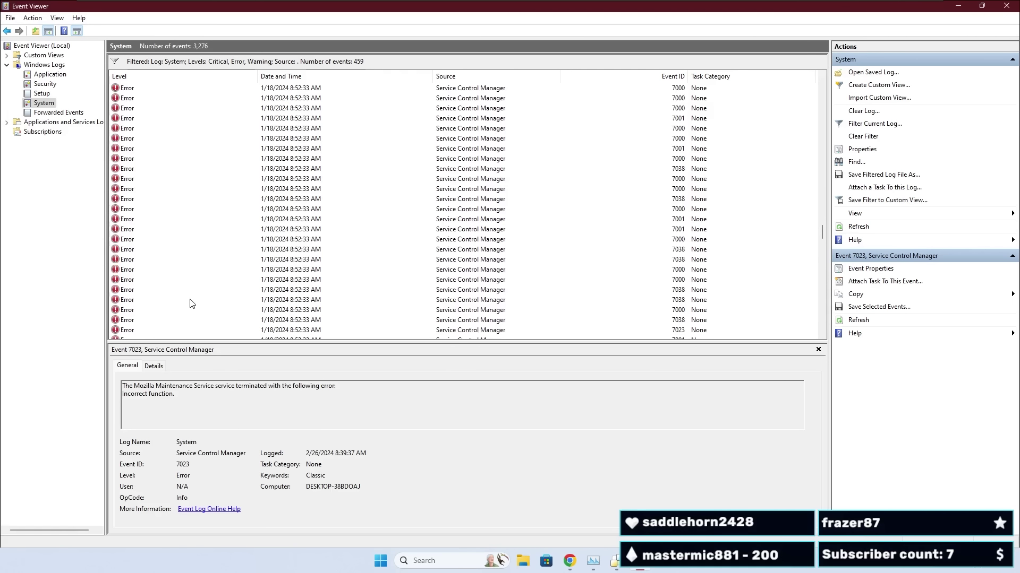
scroll(192, 303, "down", 5)
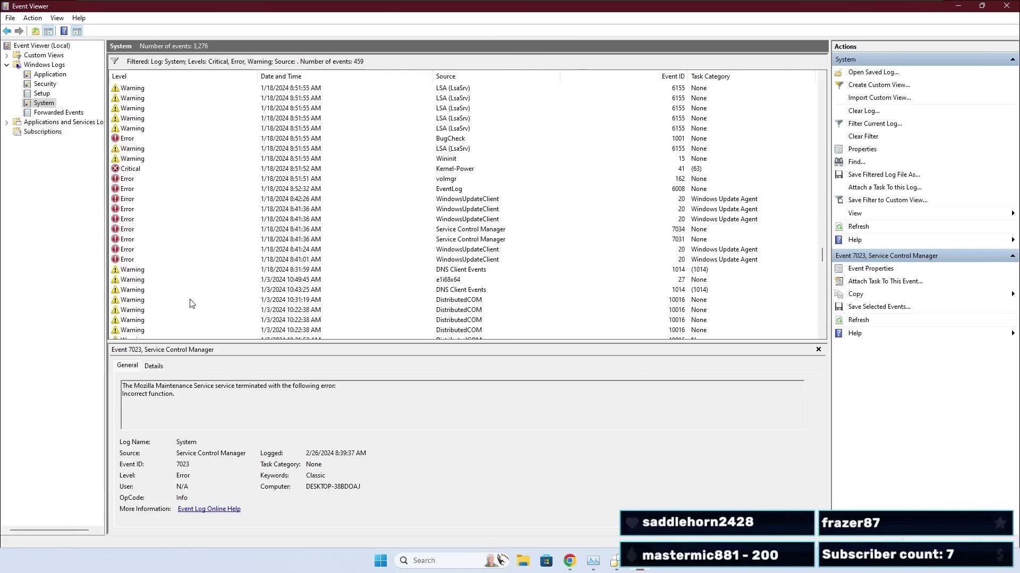
scroll(192, 303, "down", 10)
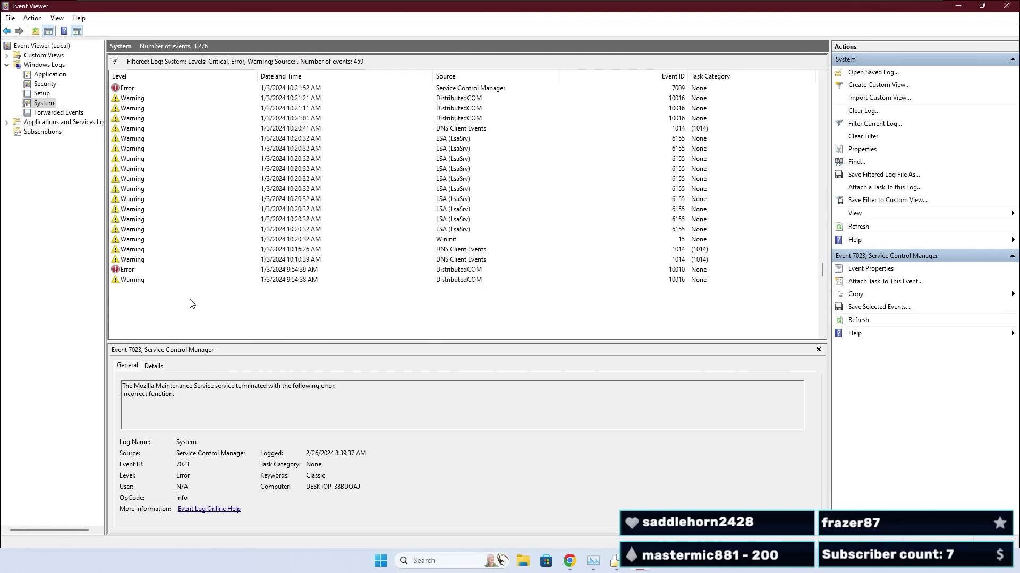
scroll(191, 304, "down", 5)
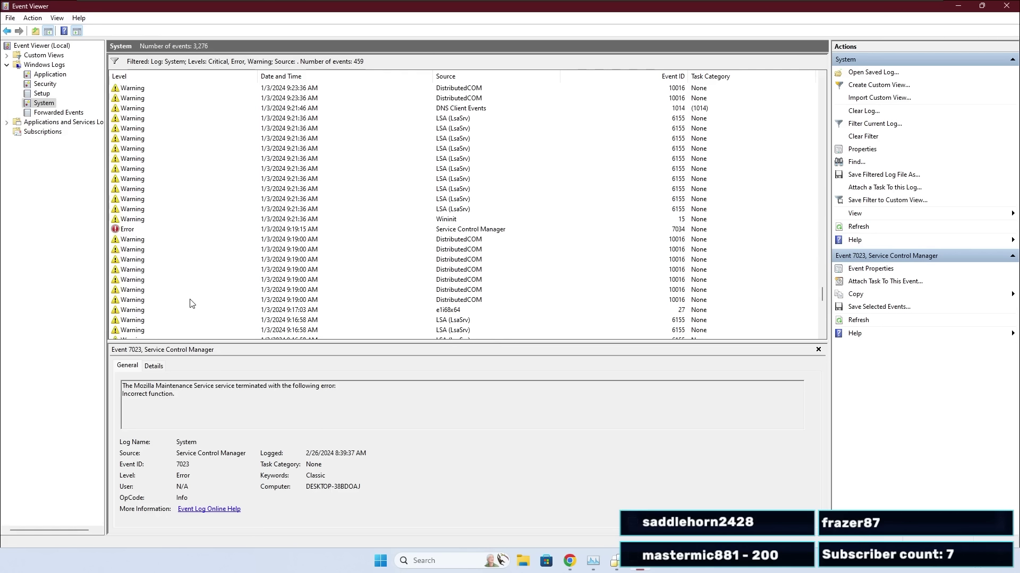
scroll(192, 303, "down", 10)
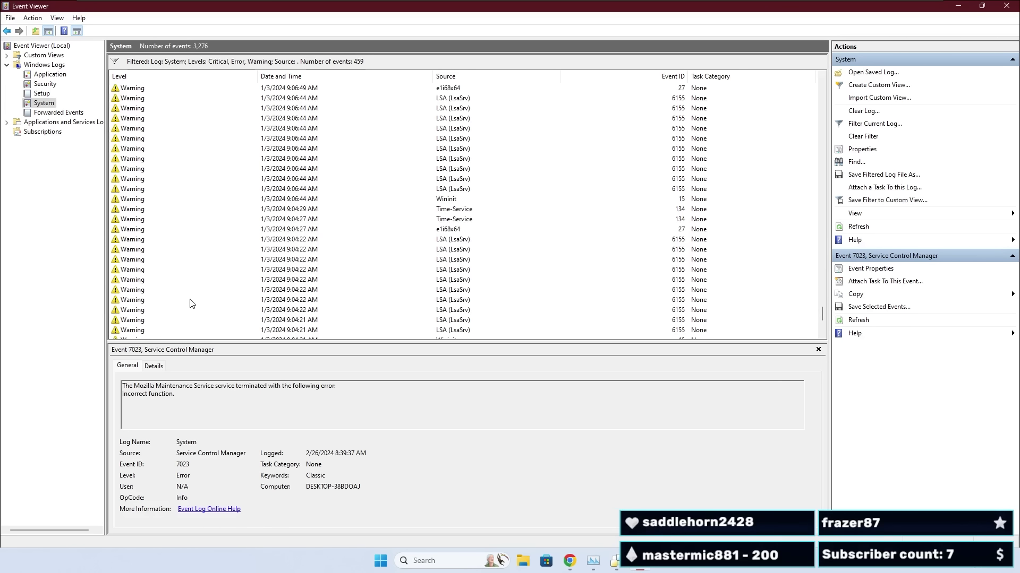
scroll(192, 303, "down", 6)
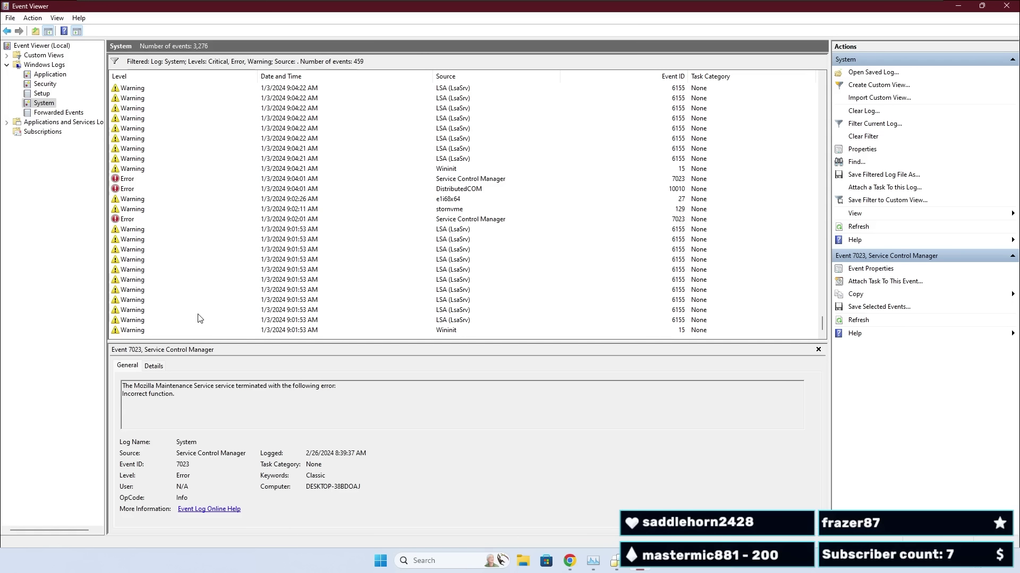
Open System Configuration by running msconfig.
left_click(417, 560)
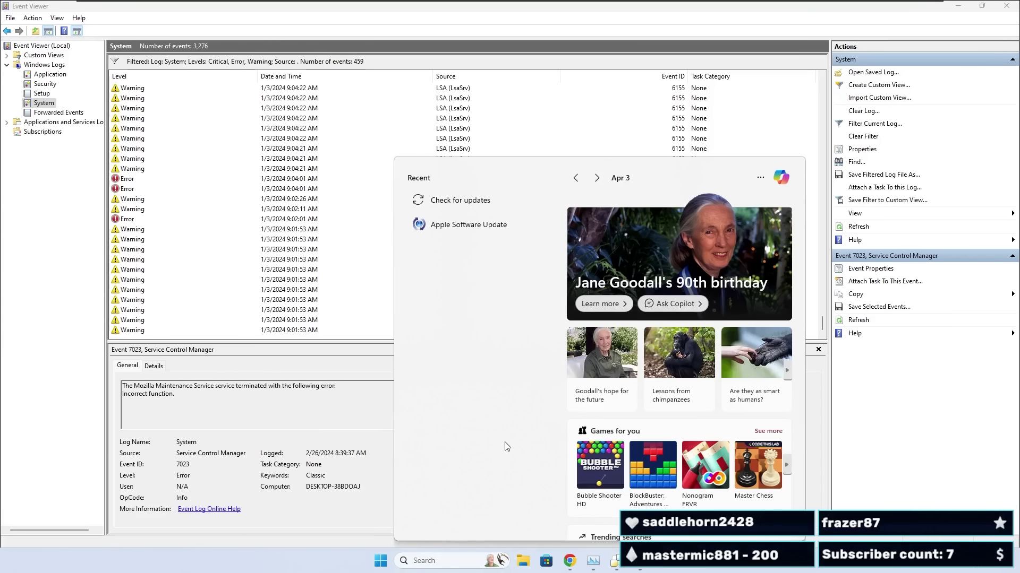
key("super+r")
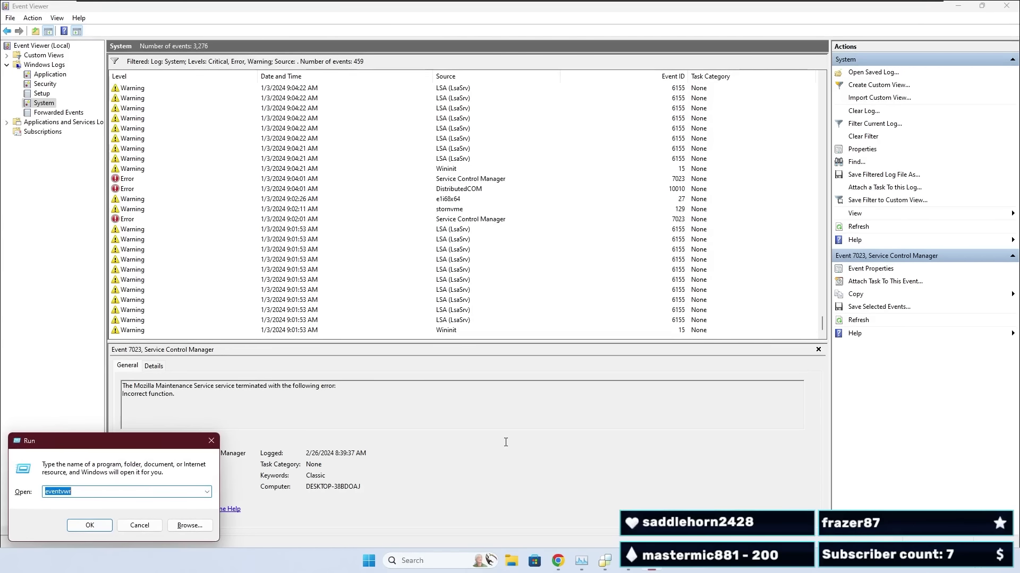
left_click(358, 253)
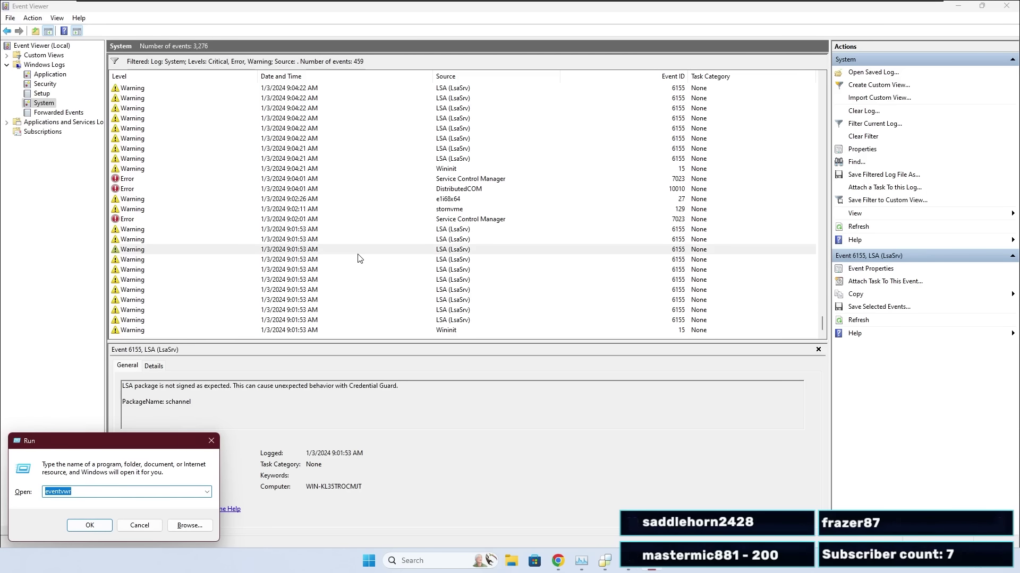
key("BackSpace")
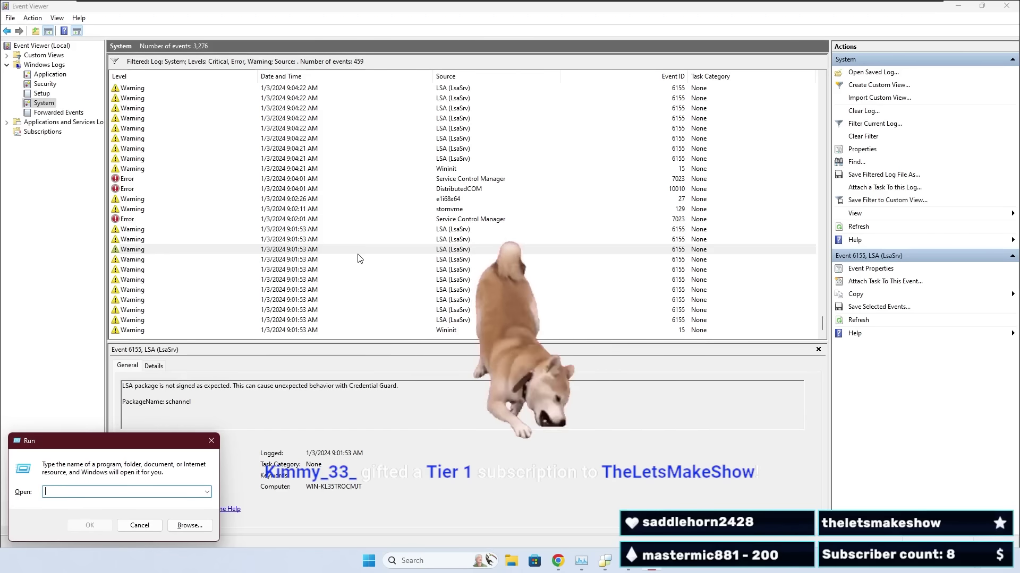
type("msconfig")
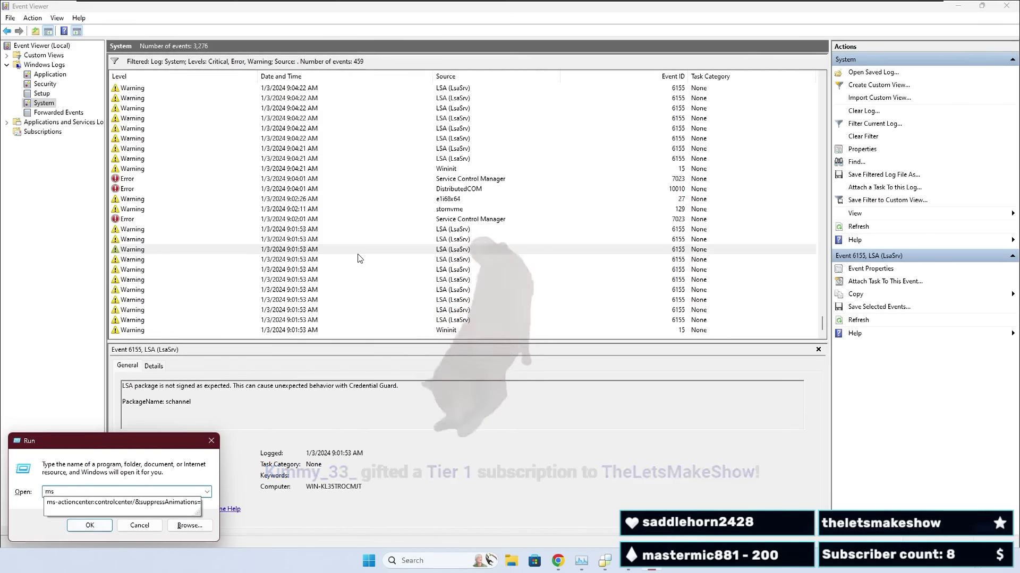
key("Return")
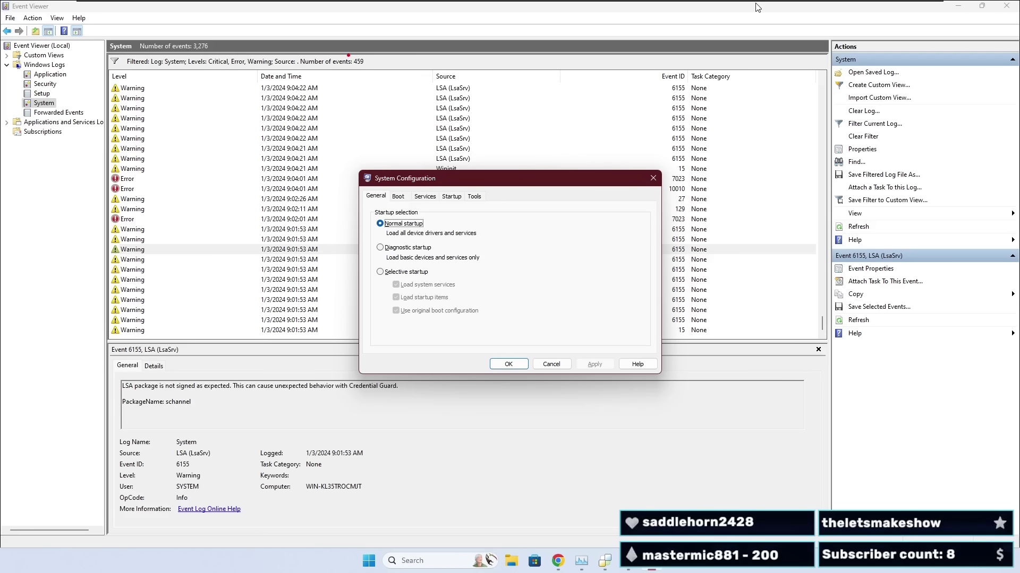
List the services in System Configuration with the stopped ones first, and circle the Status column and the AllJoyn Router Service entry.
left_click_drag(348, 55, 349, 54)
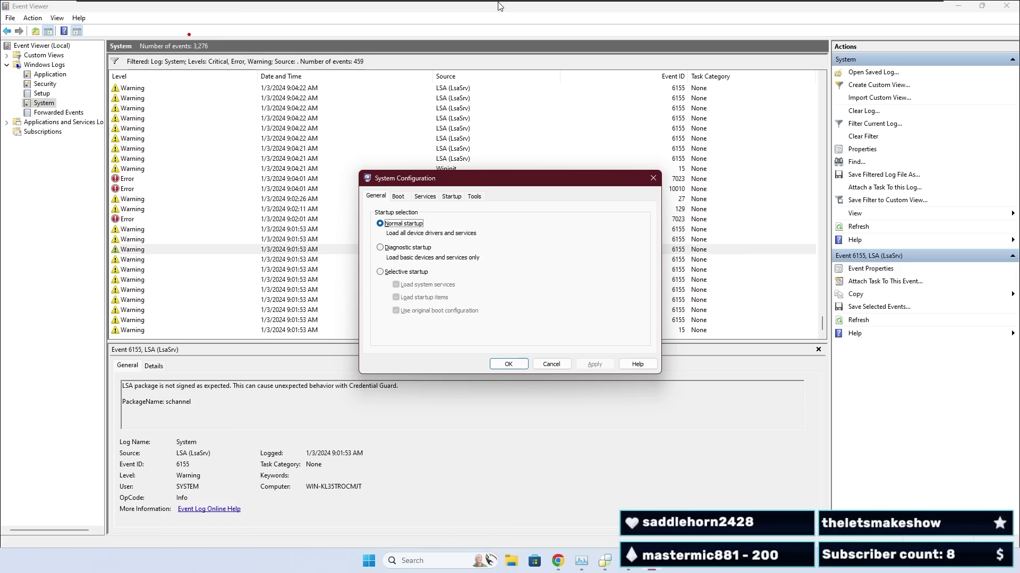
mouse_move(189, 34)
left_mouse_down()
mouse_move(221, 51)
mouse_move(193, 39)
left_mouse_up()
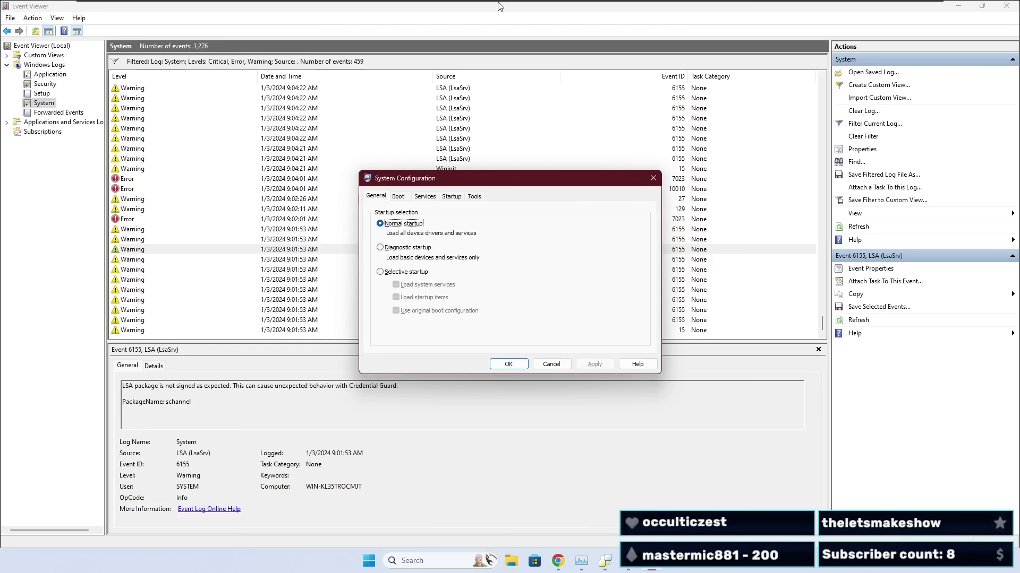
left_click(424, 197)
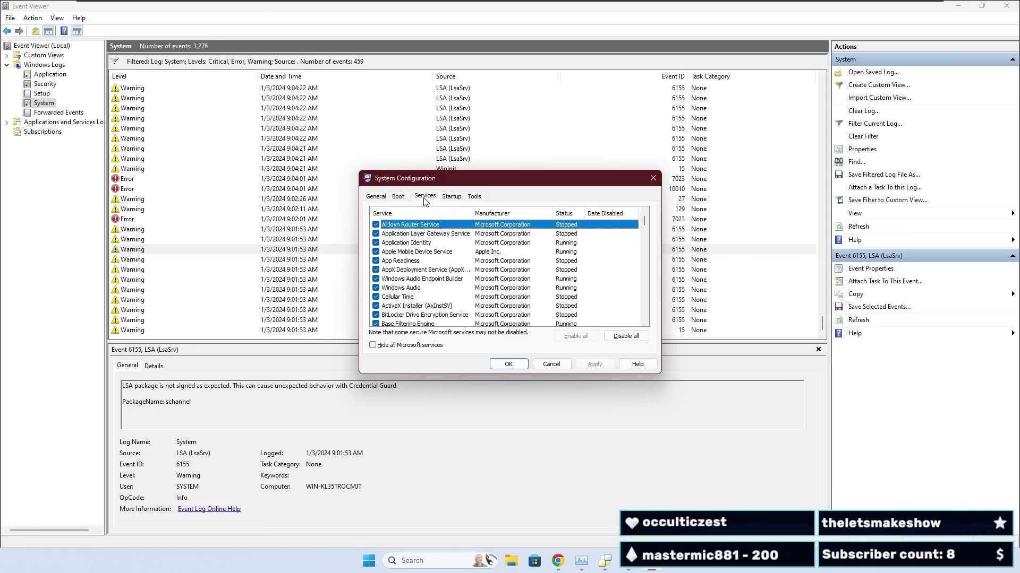
left_click(564, 213)
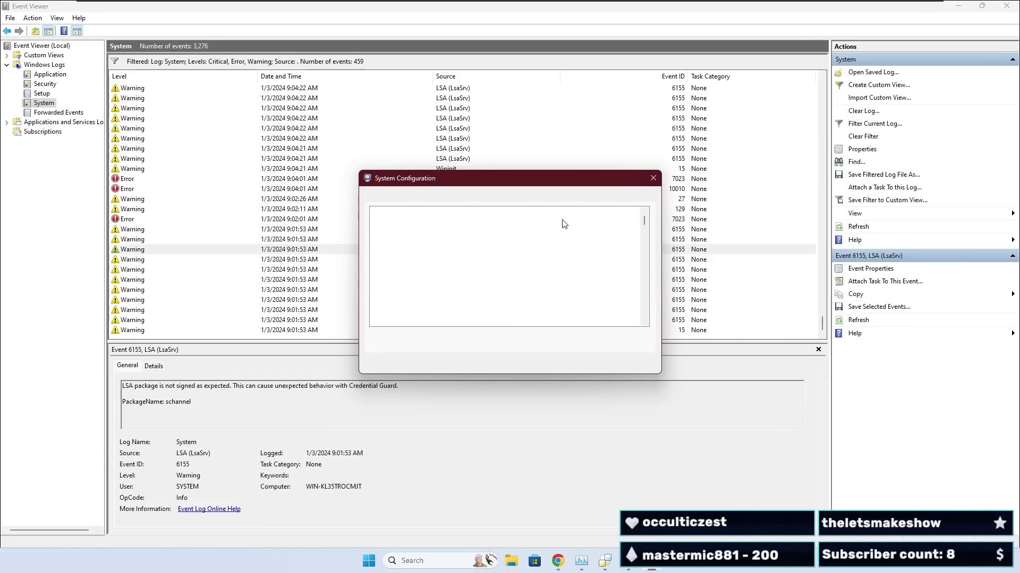
left_click(572, 214)
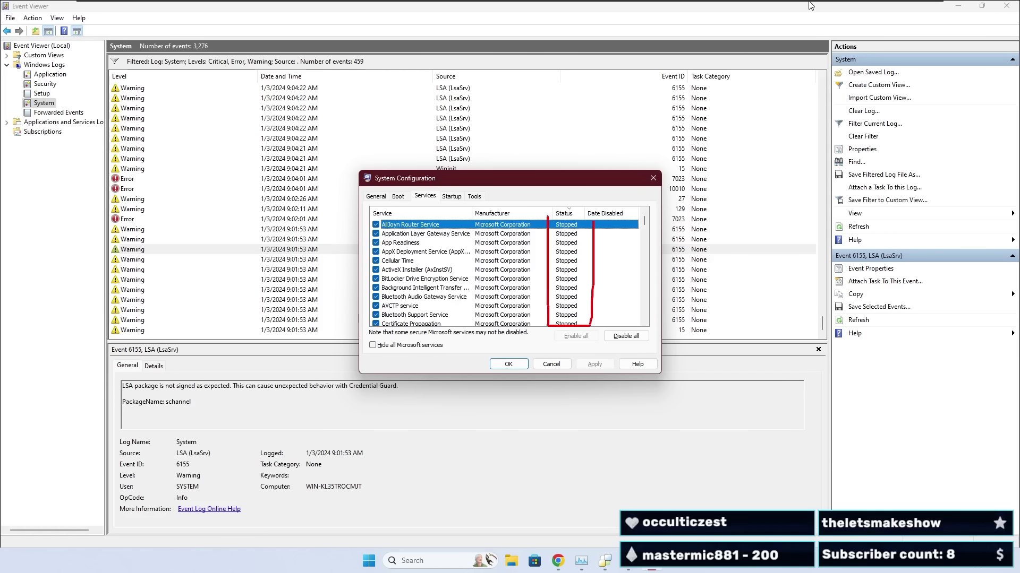
left_click_drag(552, 203, 592, 220)
mouse_move(398, 218)
left_mouse_down()
mouse_move(449, 229)
mouse_move(402, 217)
left_mouse_up()
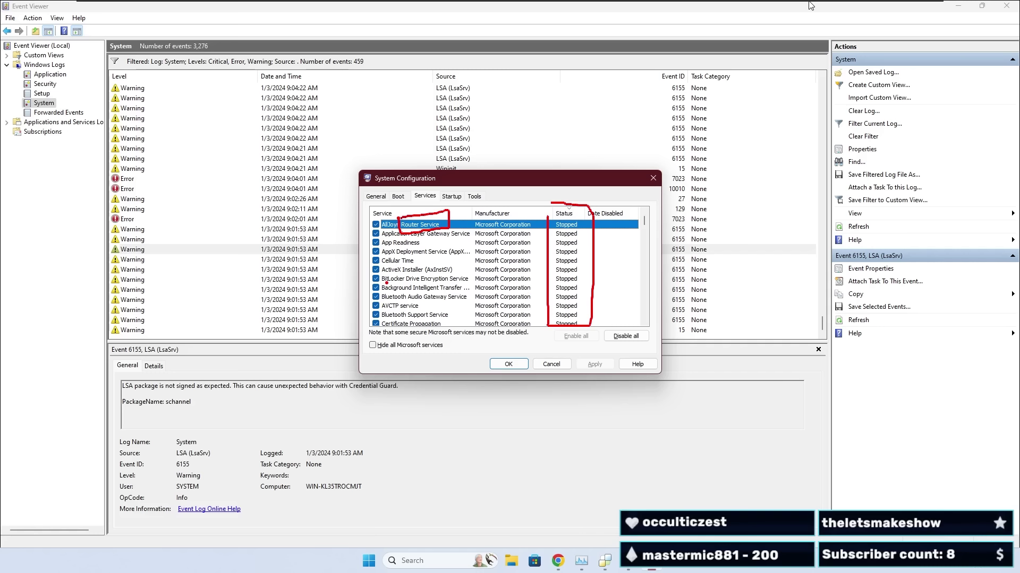
left_click_drag(387, 283, 422, 270)
key("Escape")
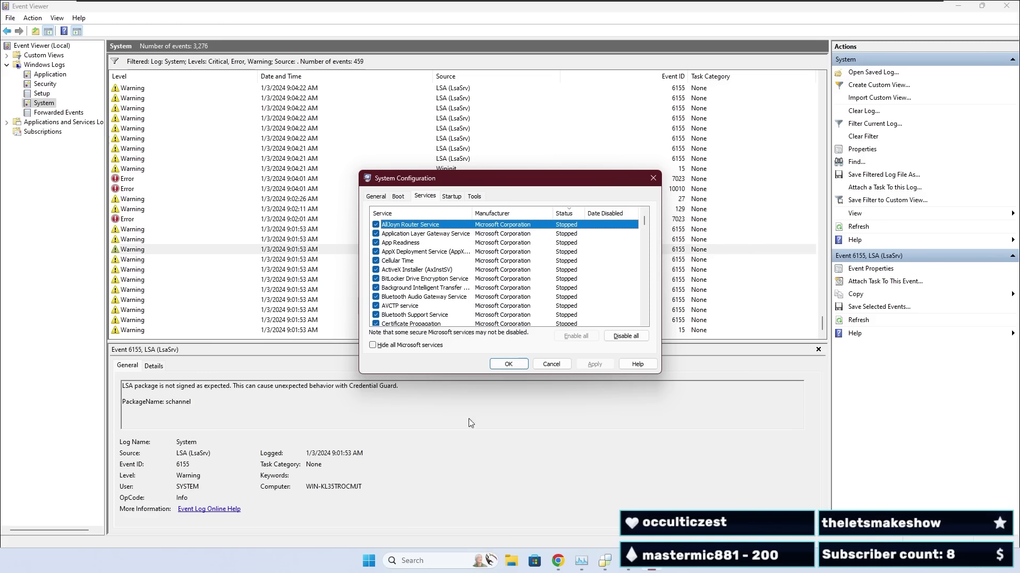
Open a Command Prompt window by running cmd.
left_click(411, 561)
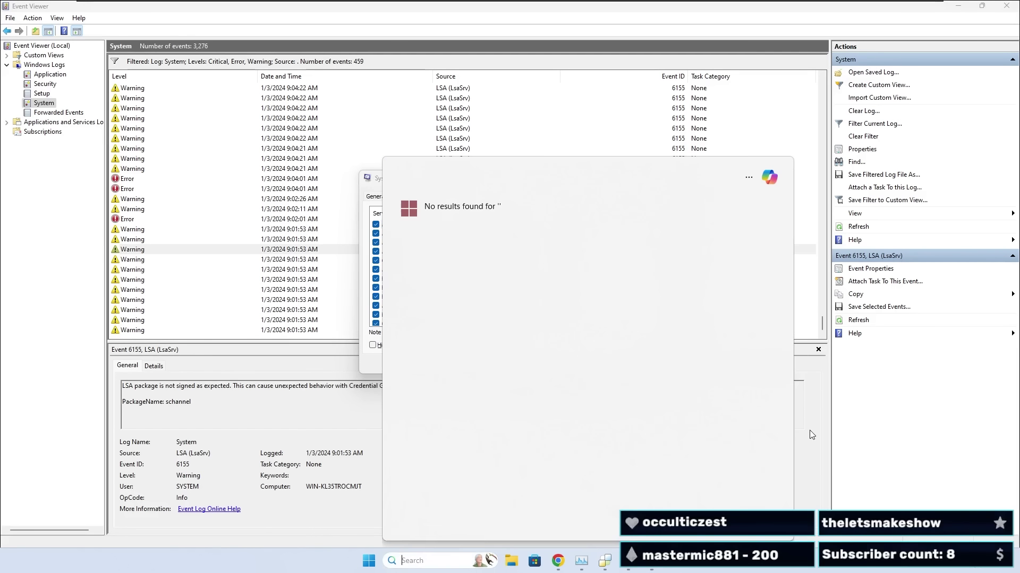
key("super+r")
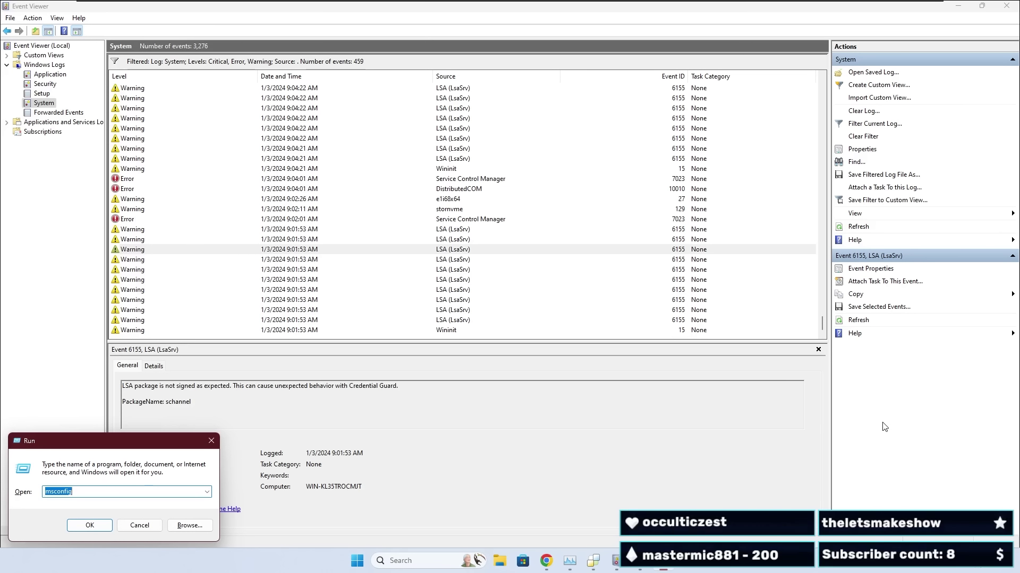
type("cmd")
key("Return")
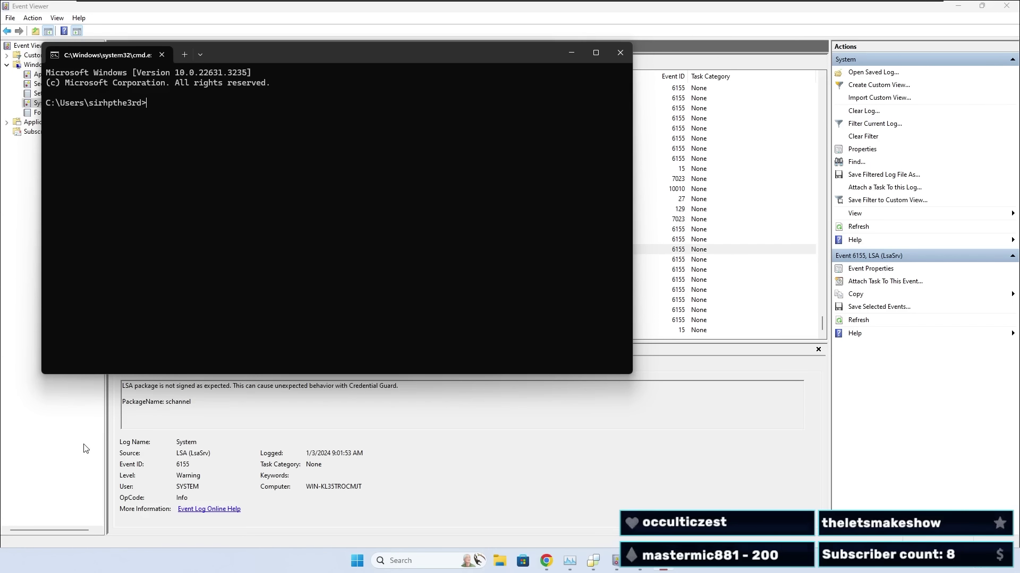
Close the Command Prompt window and try to run msinfo.
key("alt+F4")
key("super+r")
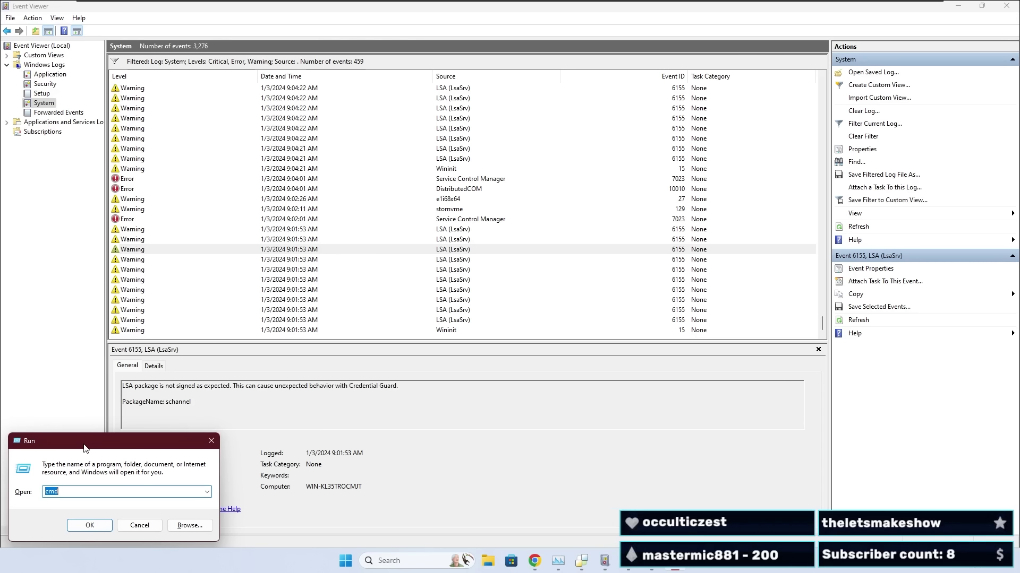
type("m")
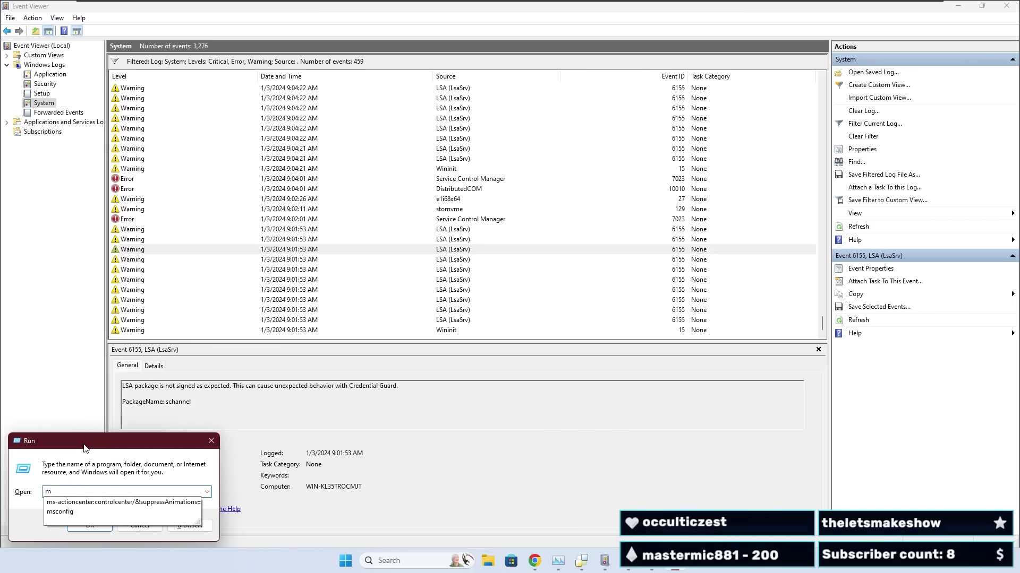
type("sinfo")
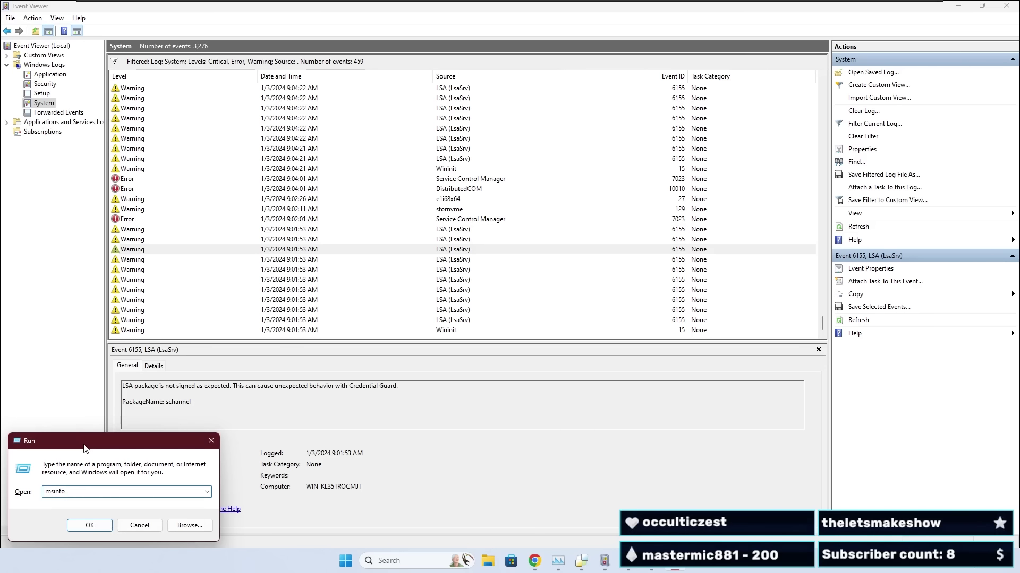
key("Return")
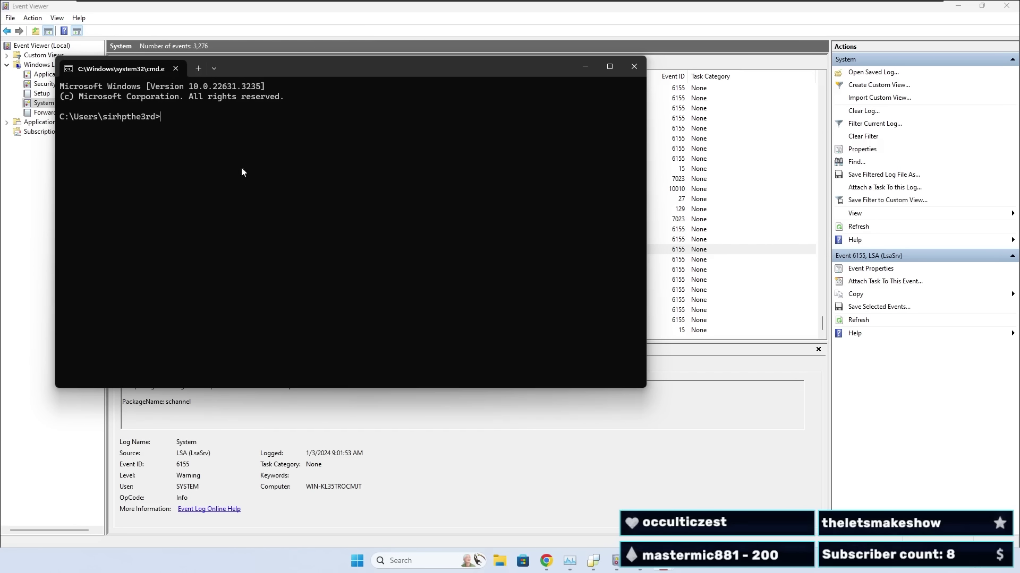
Show the TCP statistics and active connections at the command prompt with netstat -sp tcp.
mouse_move(593, 561)
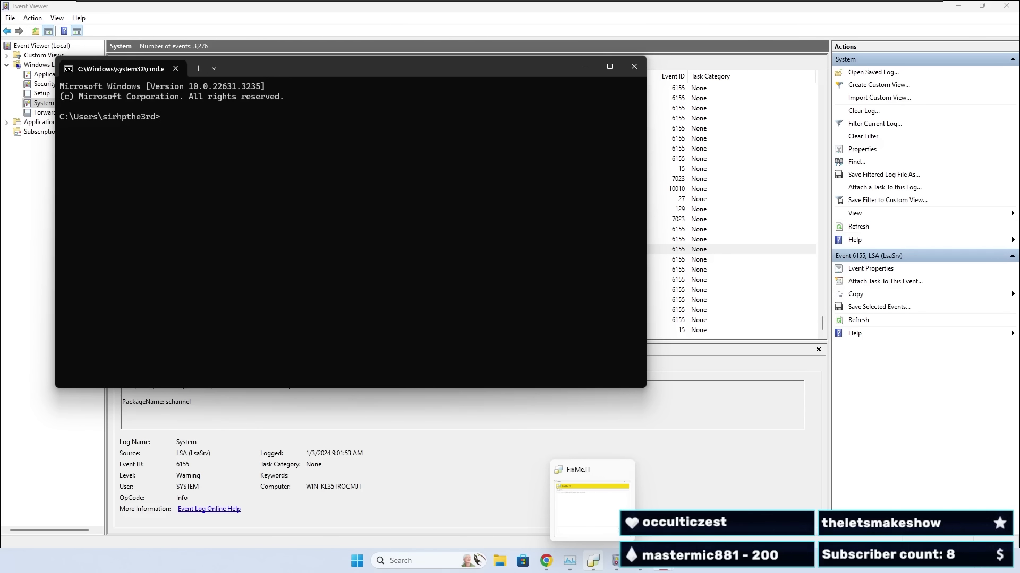
type("netstat -")
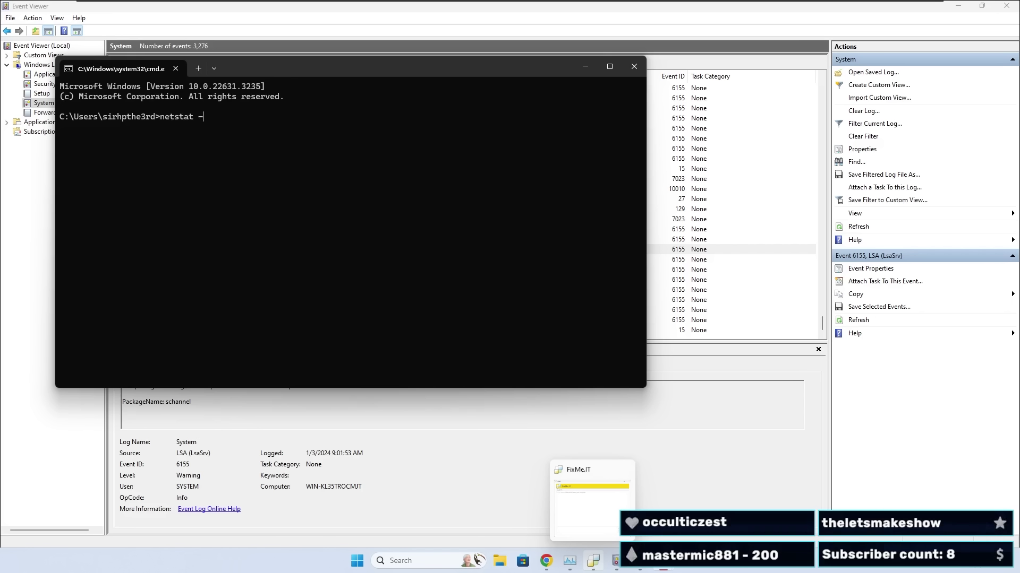
type("sp tcp")
key("Return")
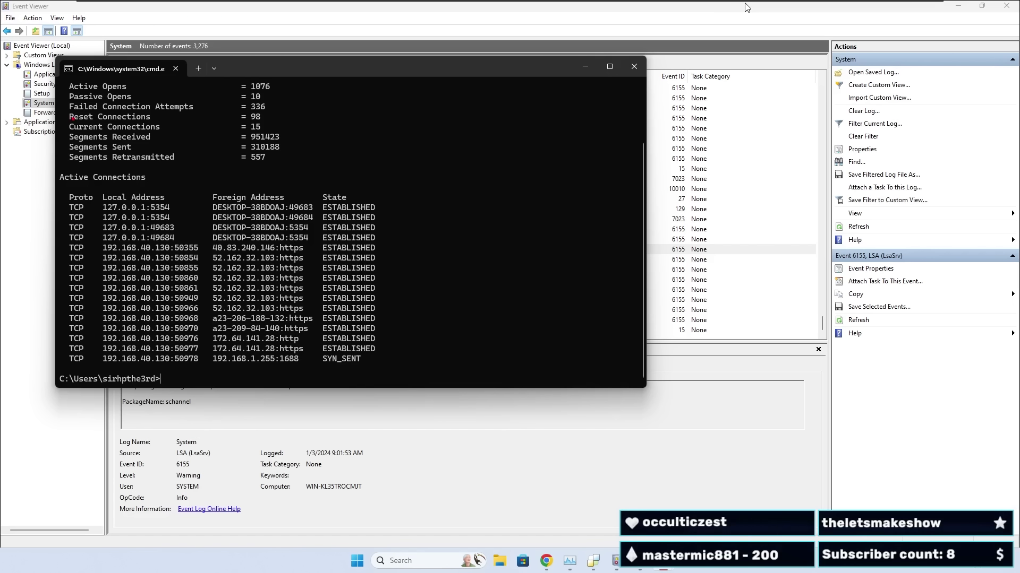
Examine the netstat output, marking the Current Connections line, the Foreign Address column and the ESTABLISHED states.
mouse_move(71, 119)
left_mouse_down()
mouse_move(231, 119)
mouse_move(267, 131)
mouse_move(185, 137)
mouse_move(67, 122)
left_mouse_up()
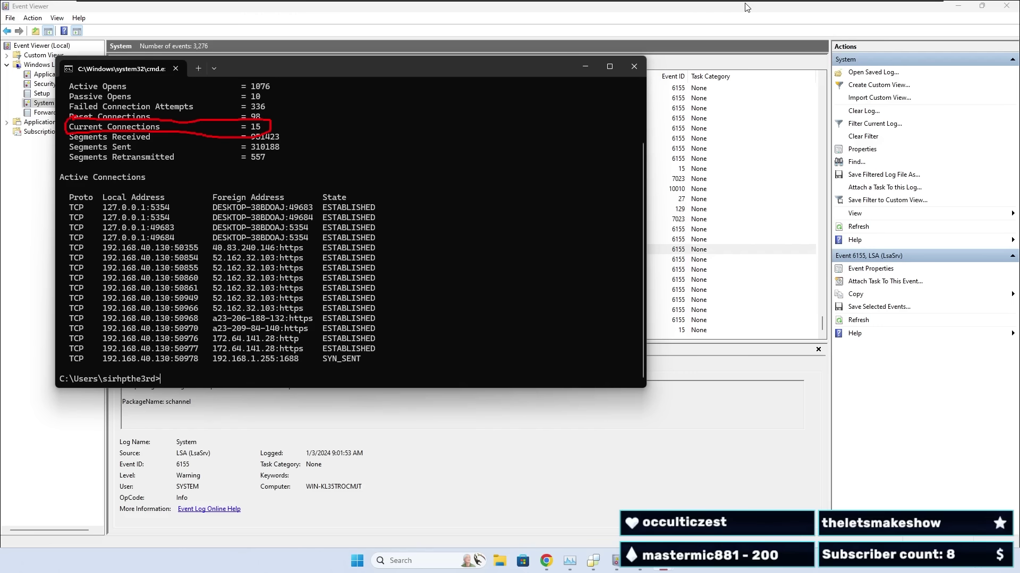
key("Escape")
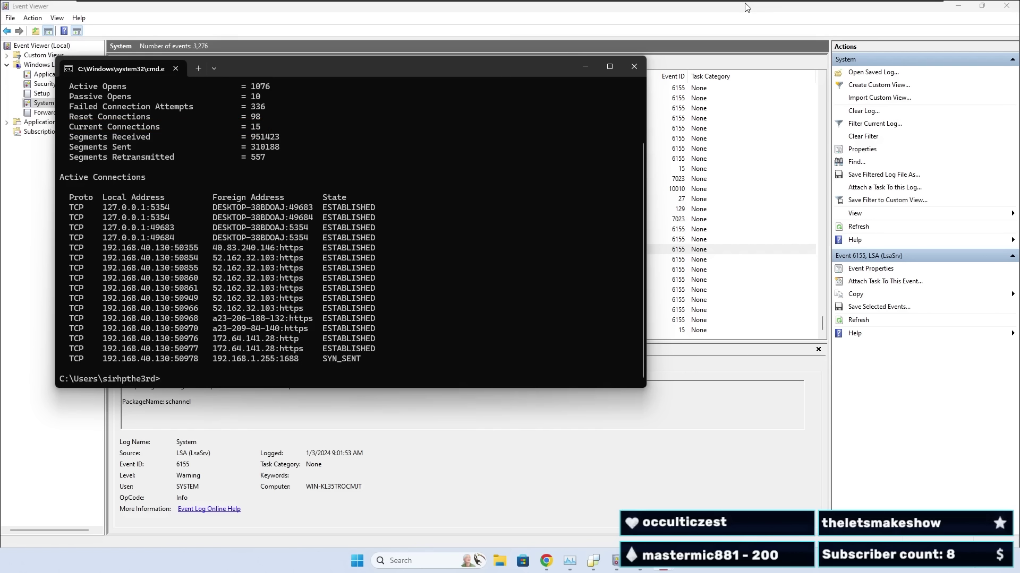
scroll(324, 223, "up", 3)
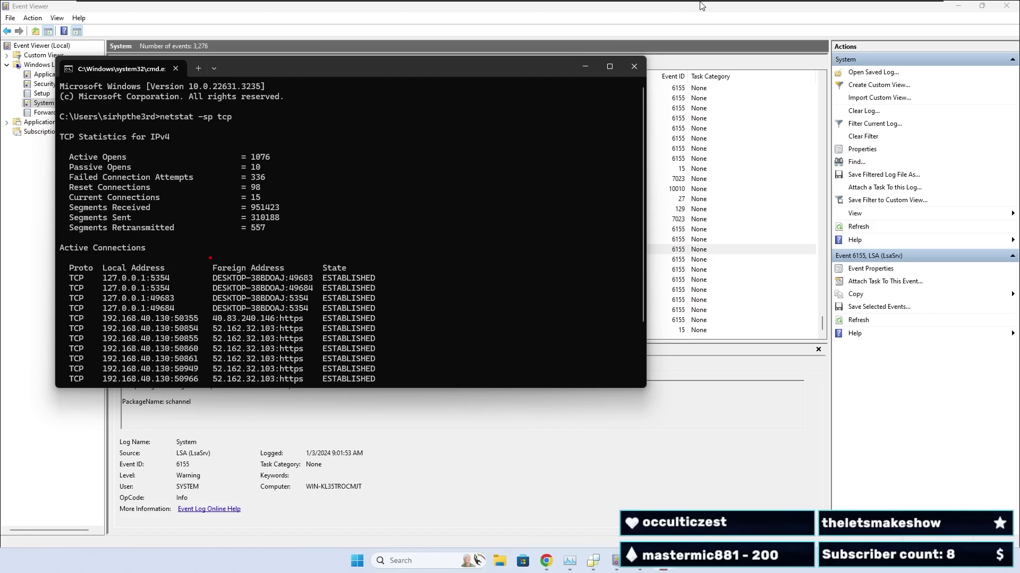
left_click_drag(210, 258, 317, 381)
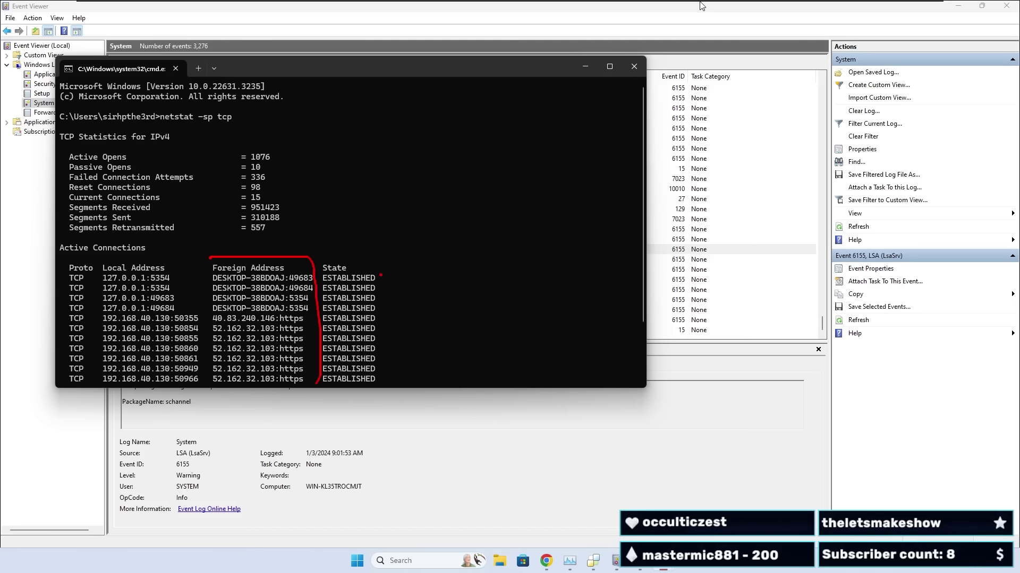
left_click_drag(381, 275, 396, 274)
left_click_drag(375, 289, 390, 293)
left_click_drag(375, 309, 386, 306)
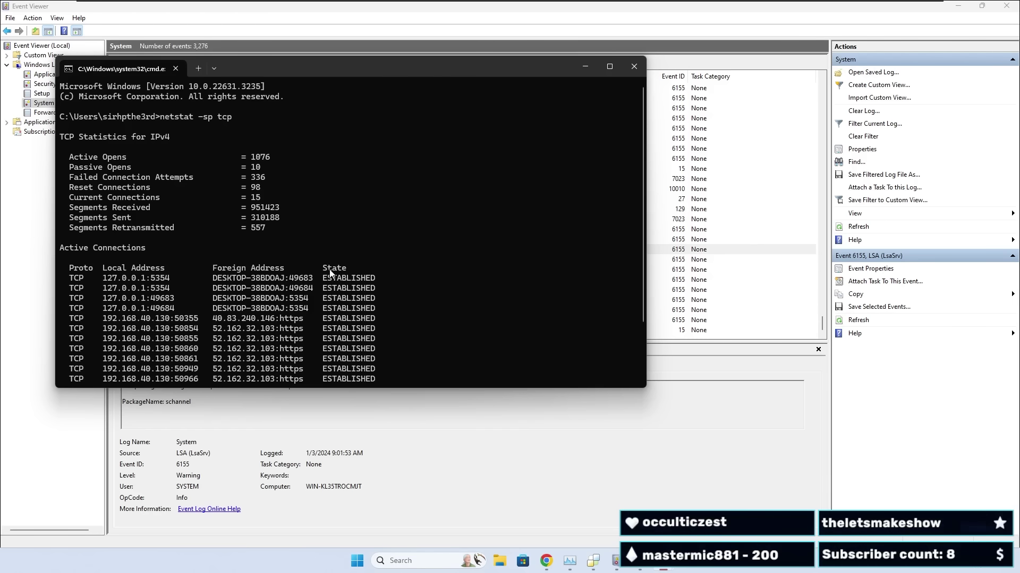
Run dir /s three times in the user's profile folder to list all its files and subfolders.
key("Return")
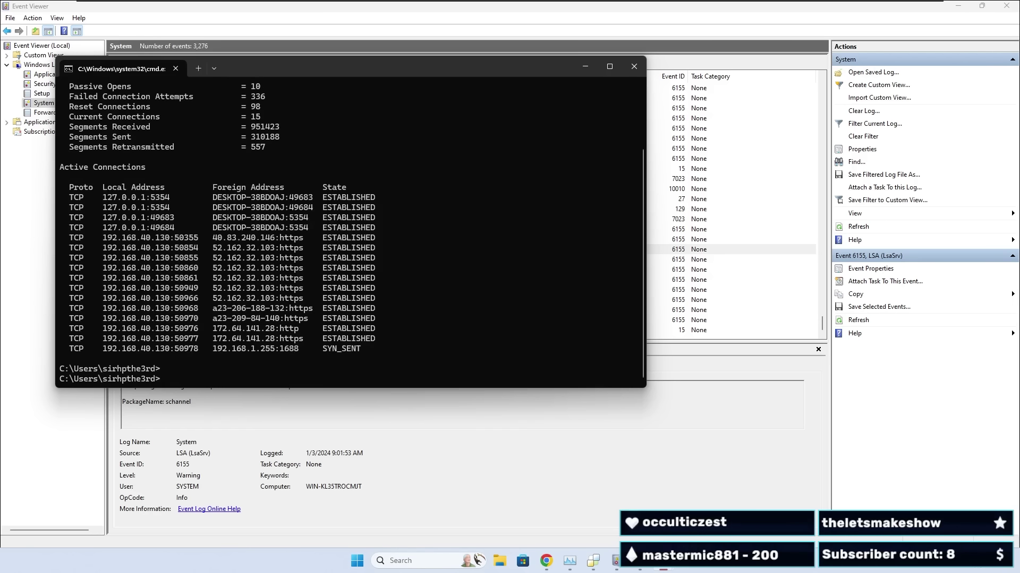
key("Return")
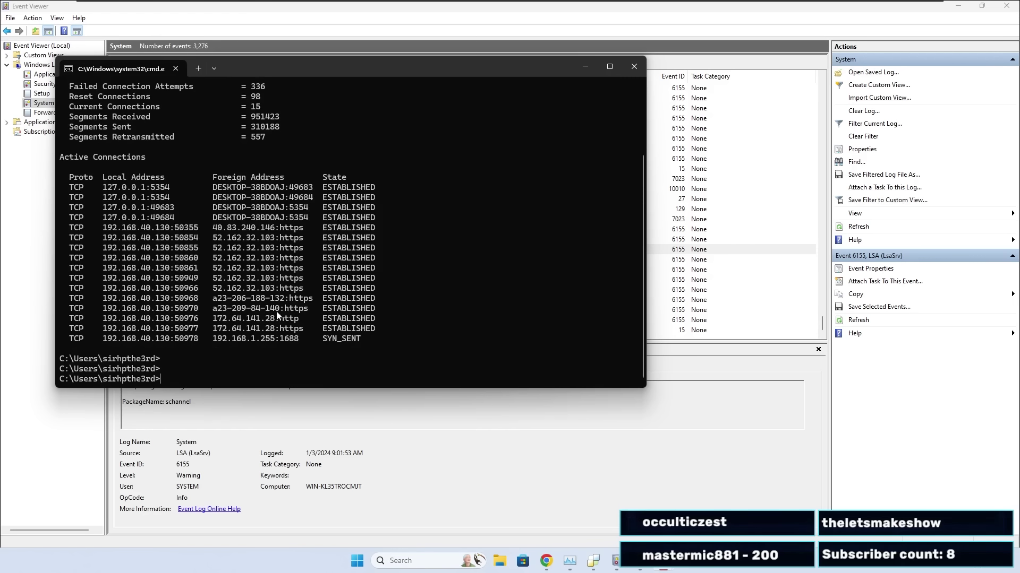
type("dir")
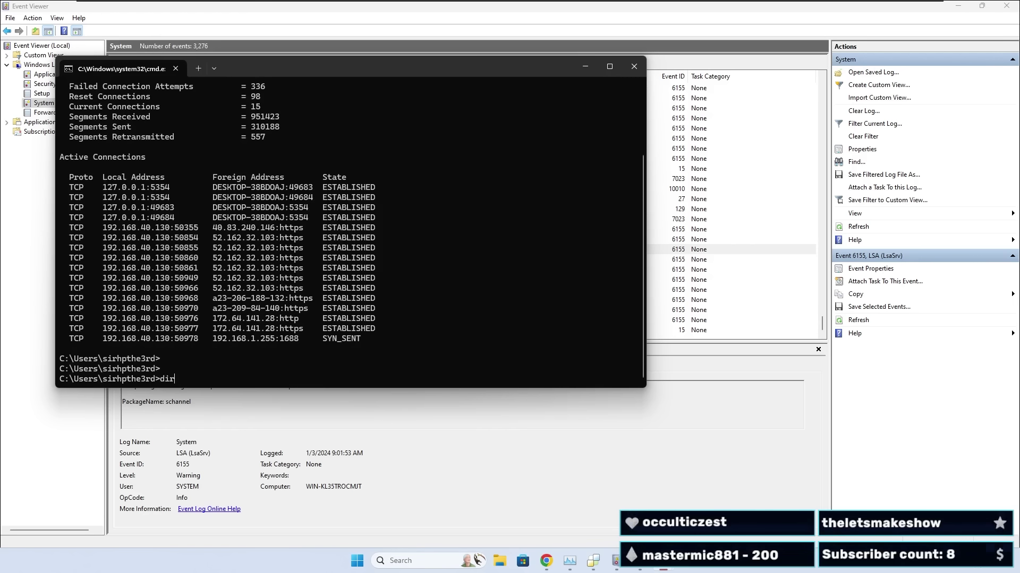
key("Return")
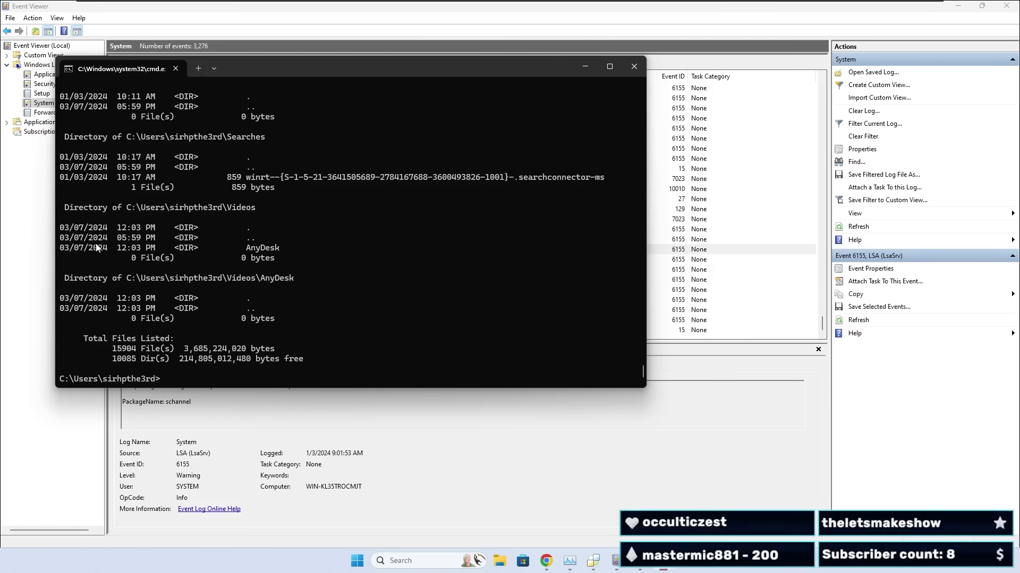
key("Up")
key("Return")
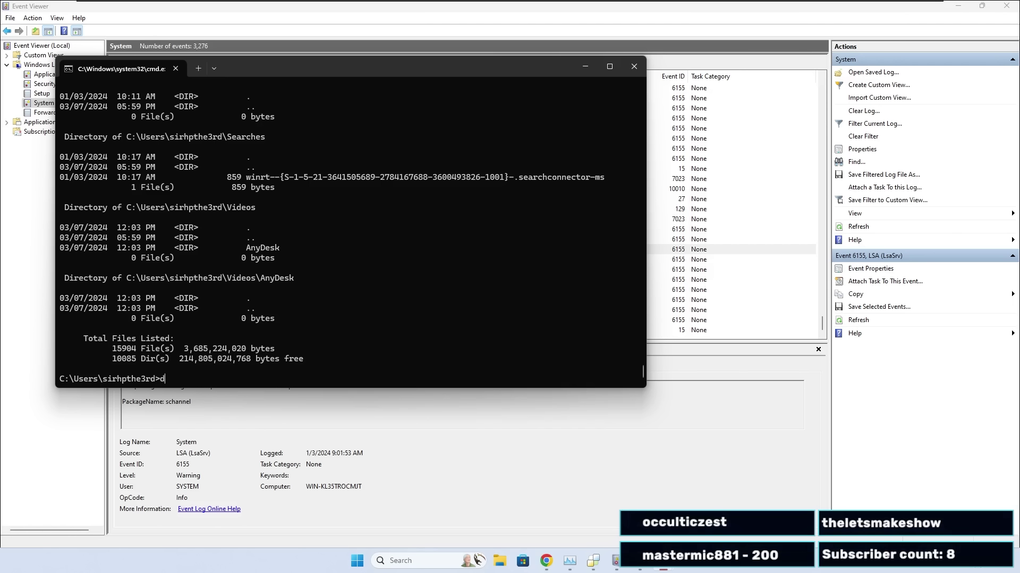
type("ir /s")
key("Return")
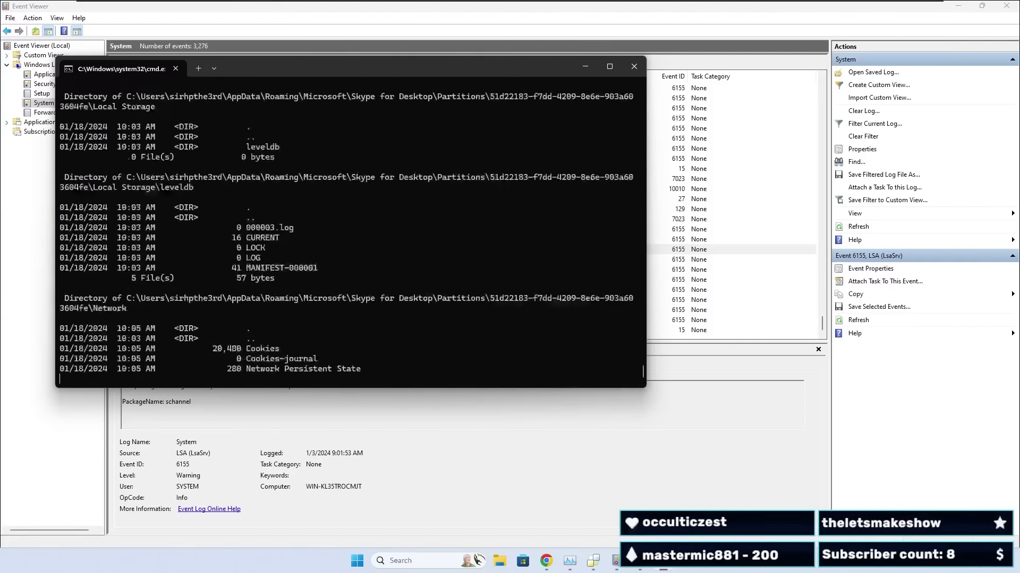
Write "Connections are stablished to china." at the command prompt and highlight the sentence.
type("Connections a")
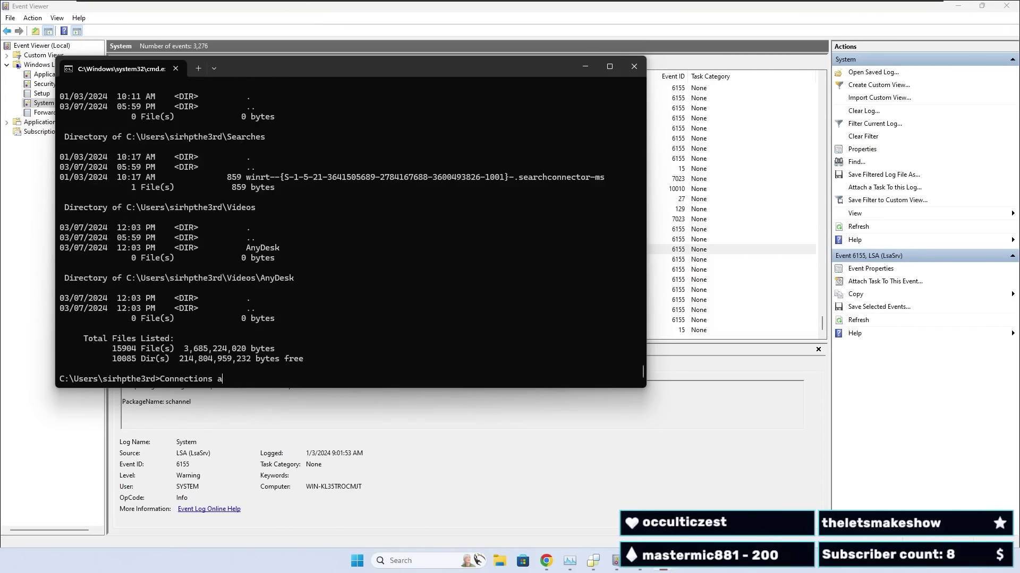
type("re stablished to")
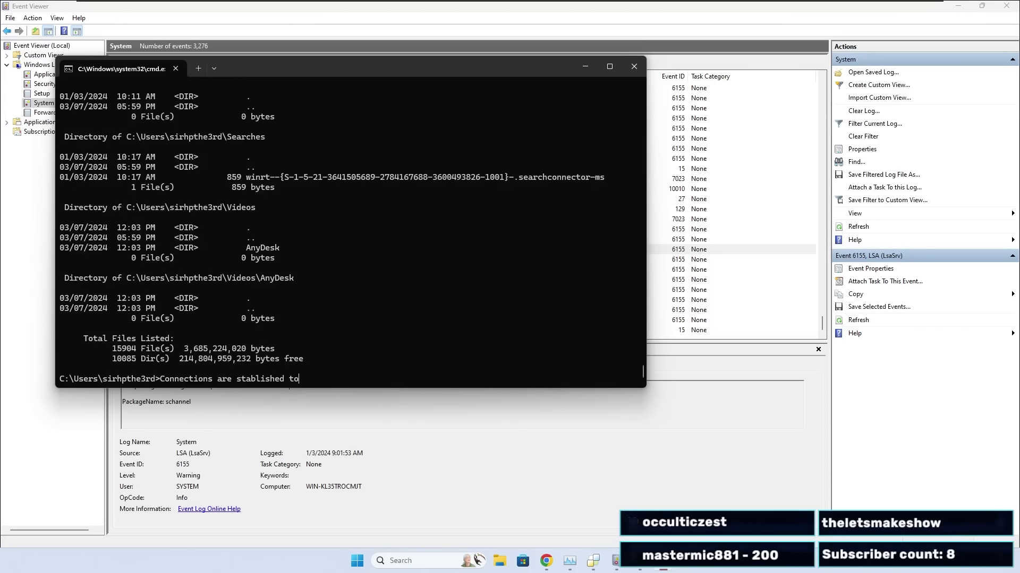
type(" china")
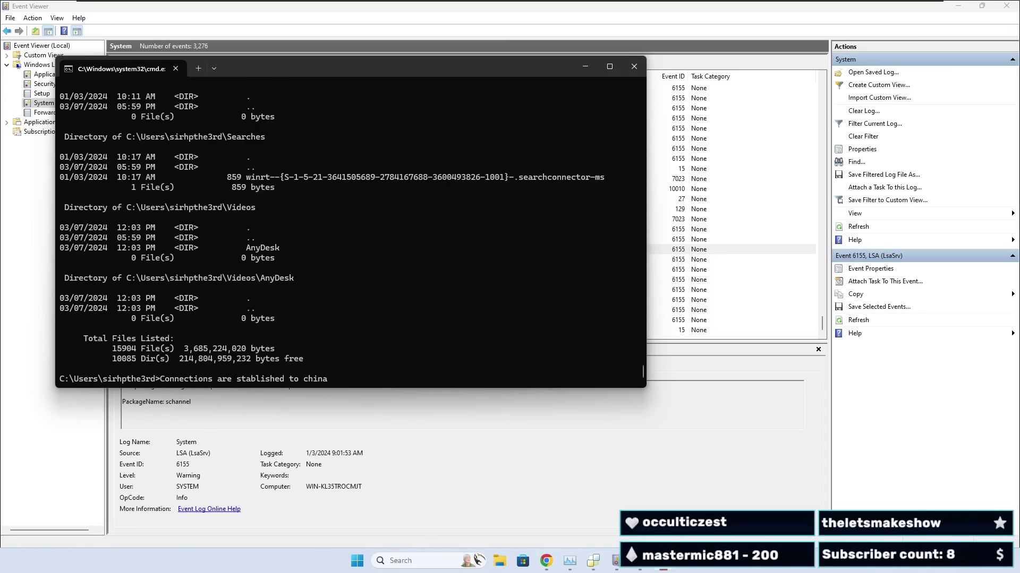
type(".")
left_click_drag(159, 380, 331, 378)
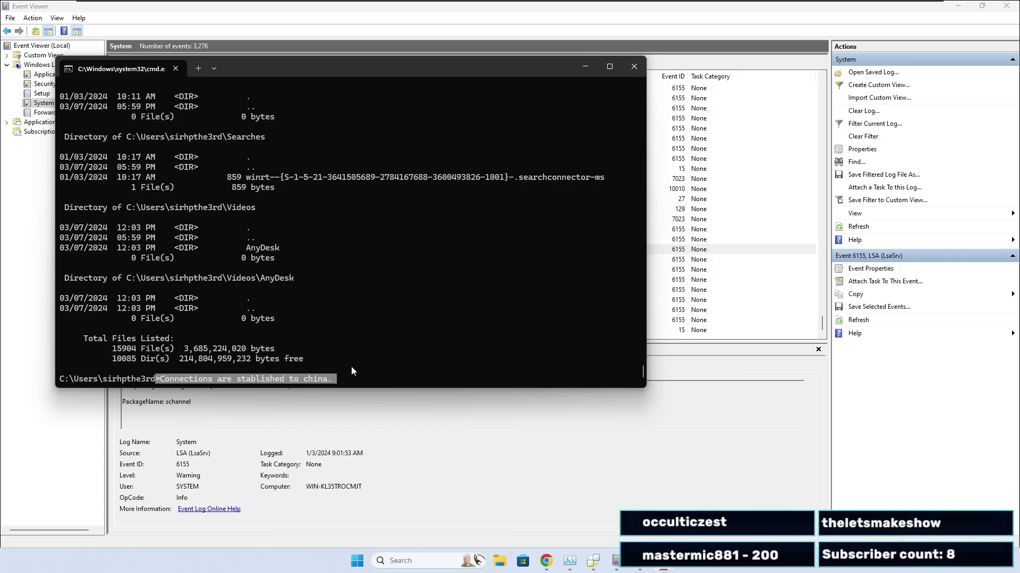
Minimize the Command Prompt window and bring the one with the dir output back in front of Event Viewer.
left_click(585, 66)
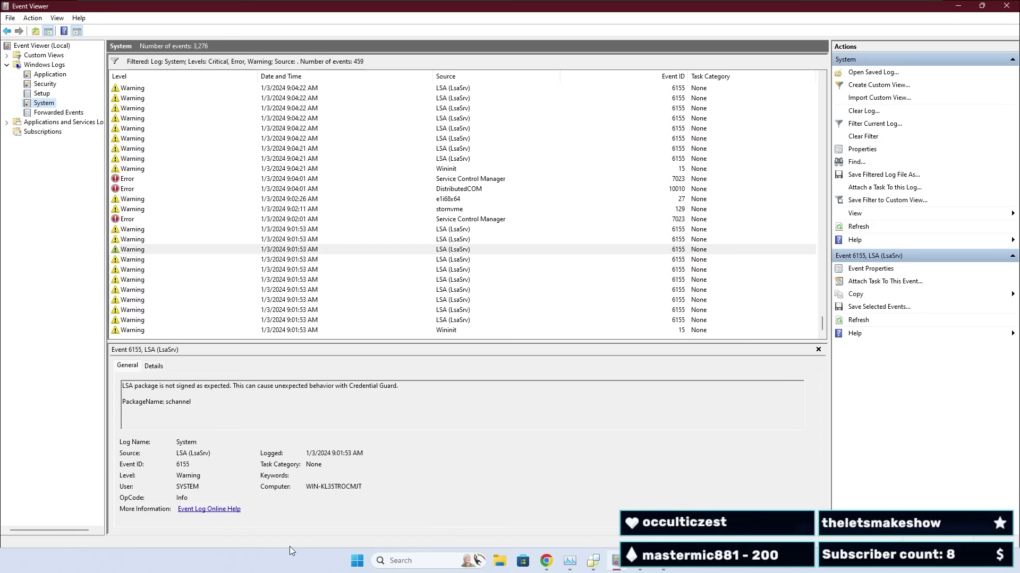
left_click(666, 566)
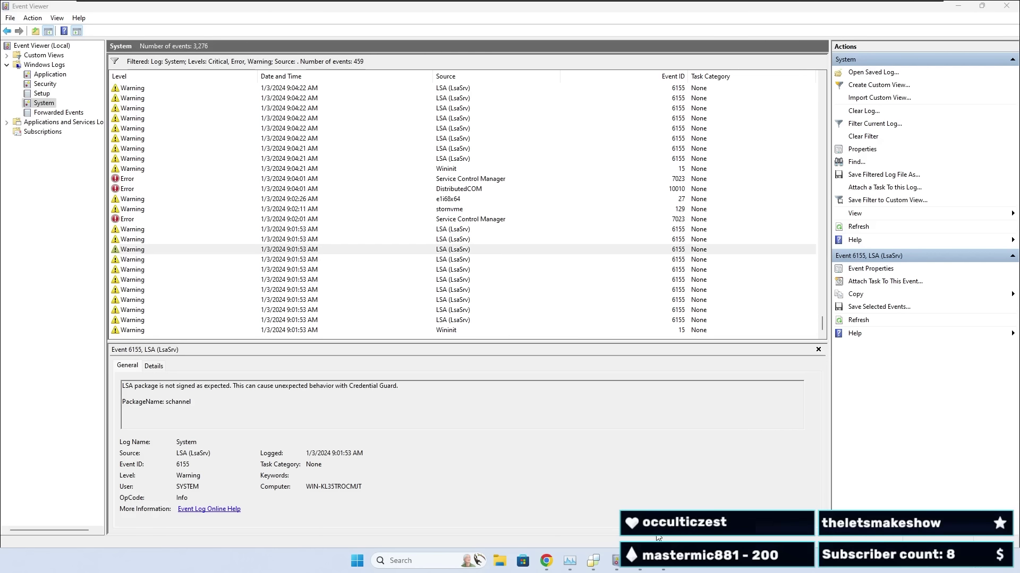
mouse_move(662, 562)
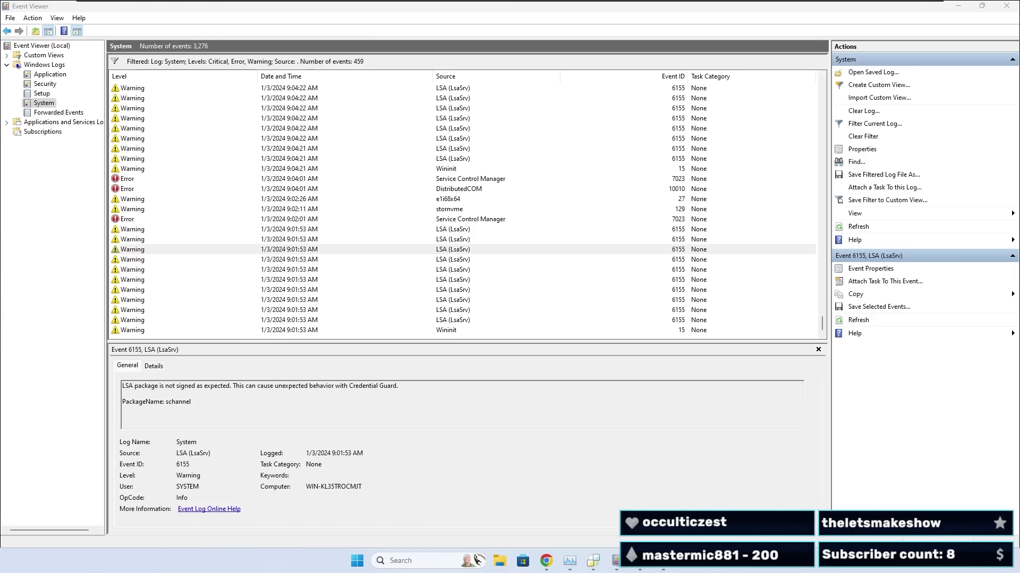
left_click(719, 496)
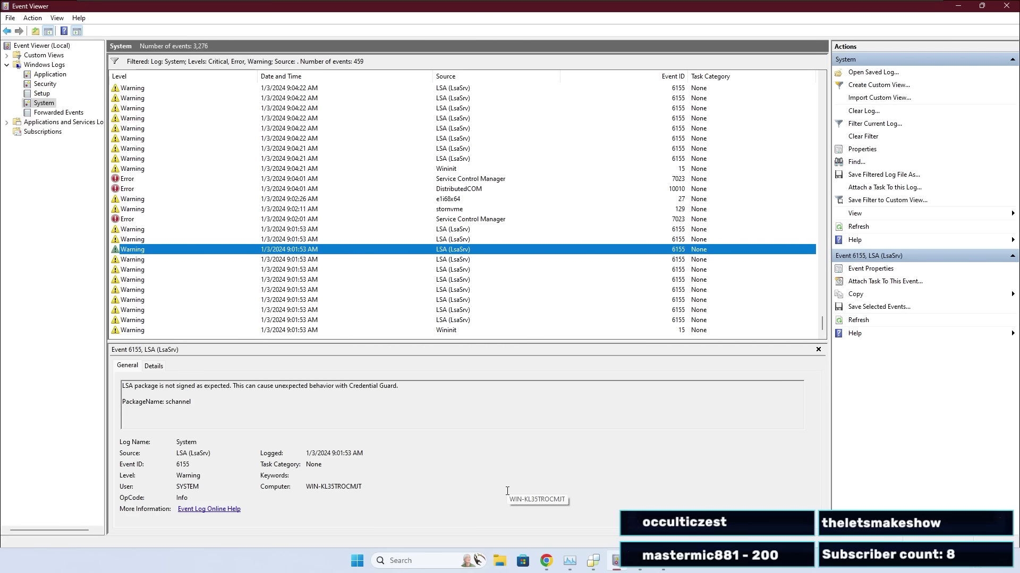
mouse_move(665, 568)
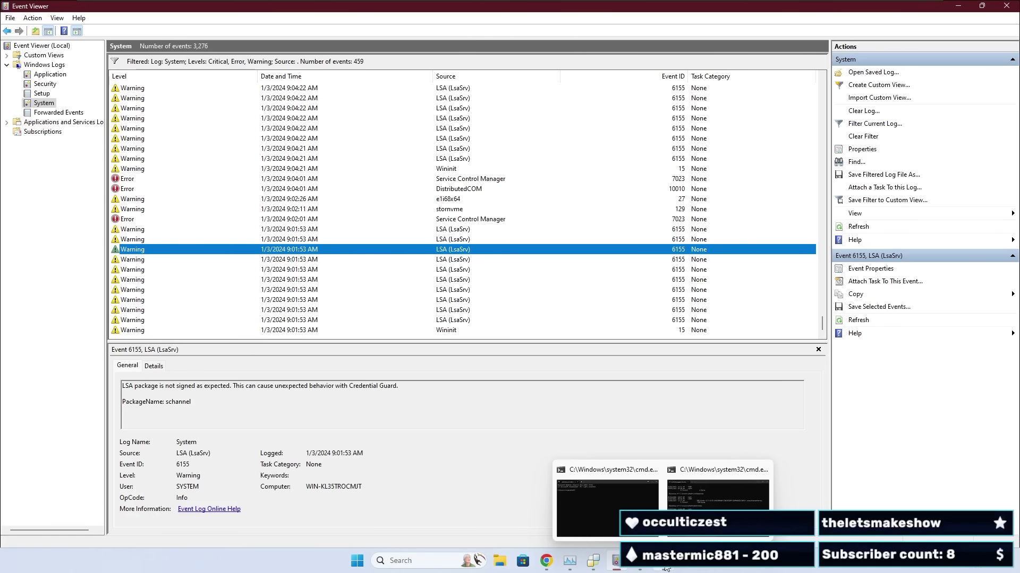
left_click(719, 506)
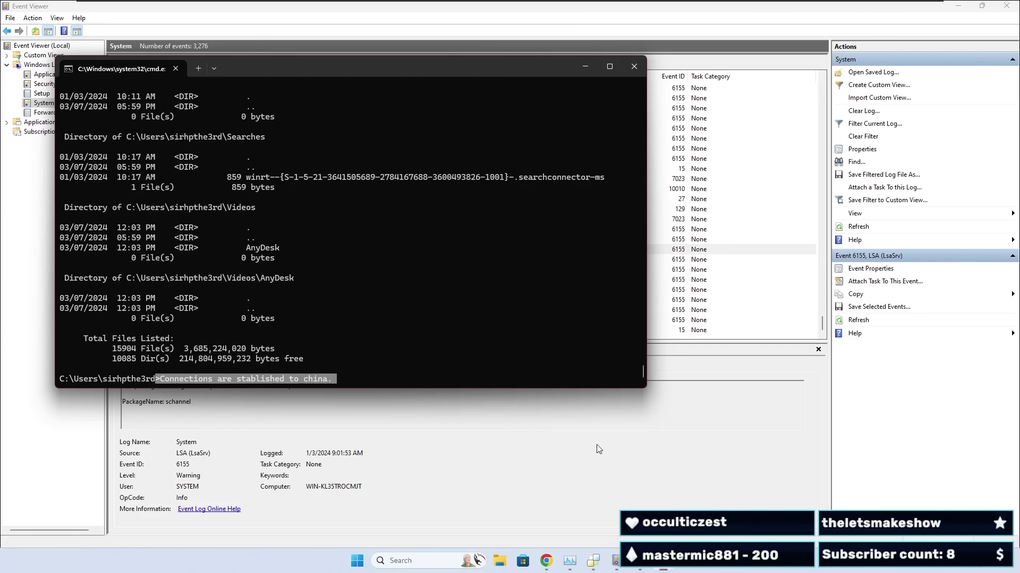
Submit the written connections line with a few blank lines, and run dir/s twice in the user's profile folder.
key("Return")
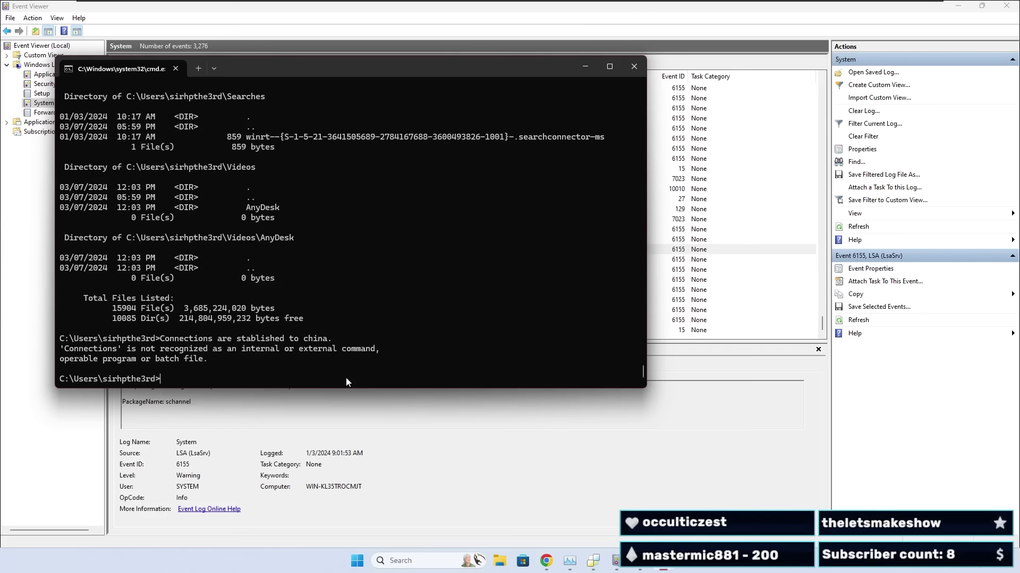
key("Return")
key("Return")
key("Return")
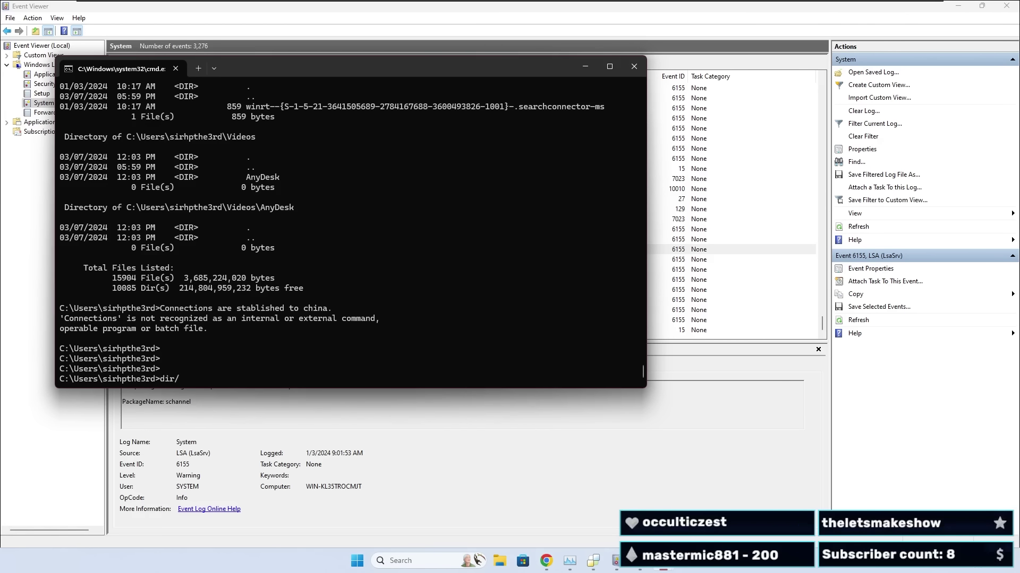
type("dir/s")
key("Return")
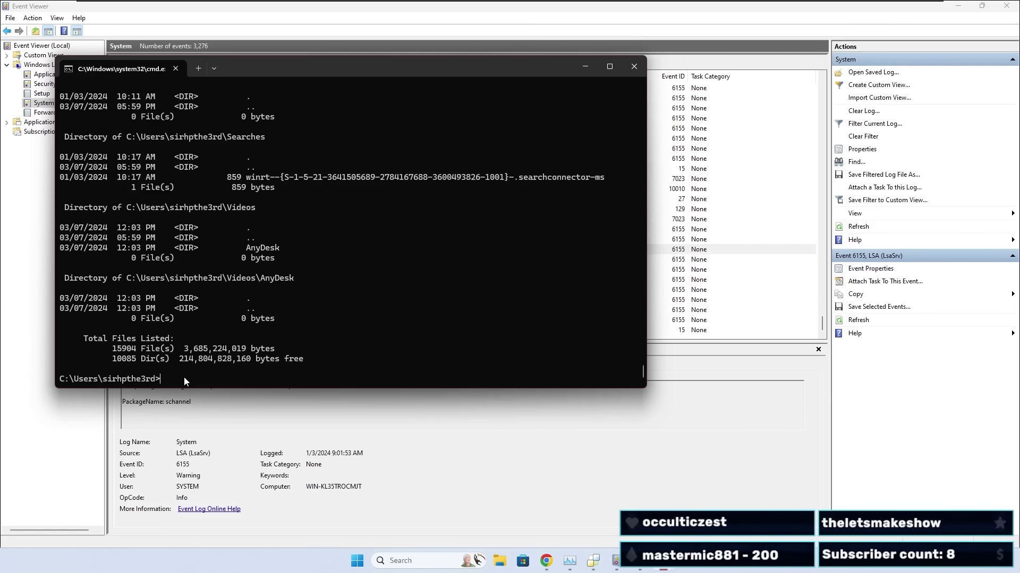
key("Return")
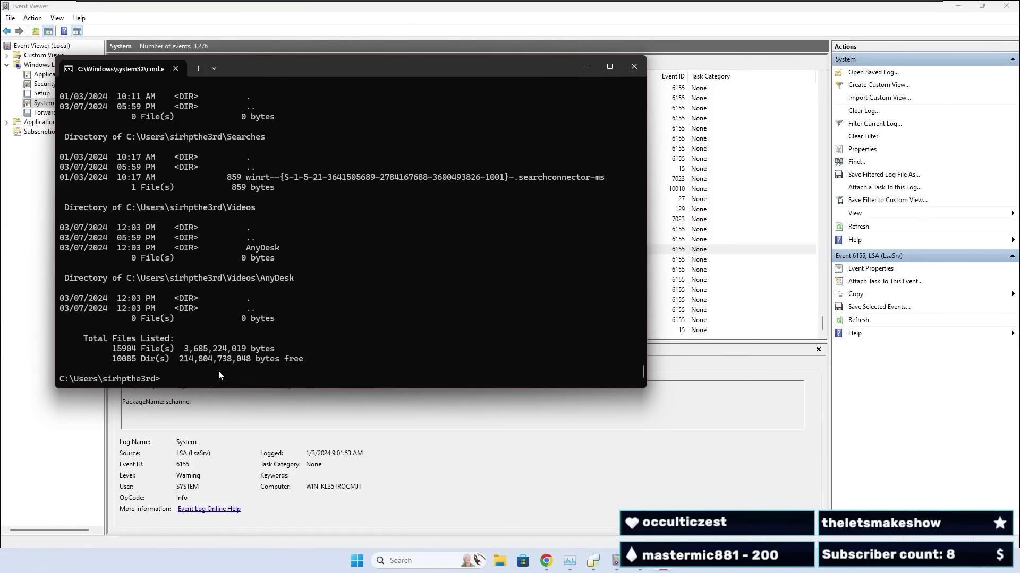
Submit BANKING DETAILS repeatedly at the command prompt and write "BANKING DETAILS GOT COMPROMISED." on the last line.
type("BANKING DETAILS")
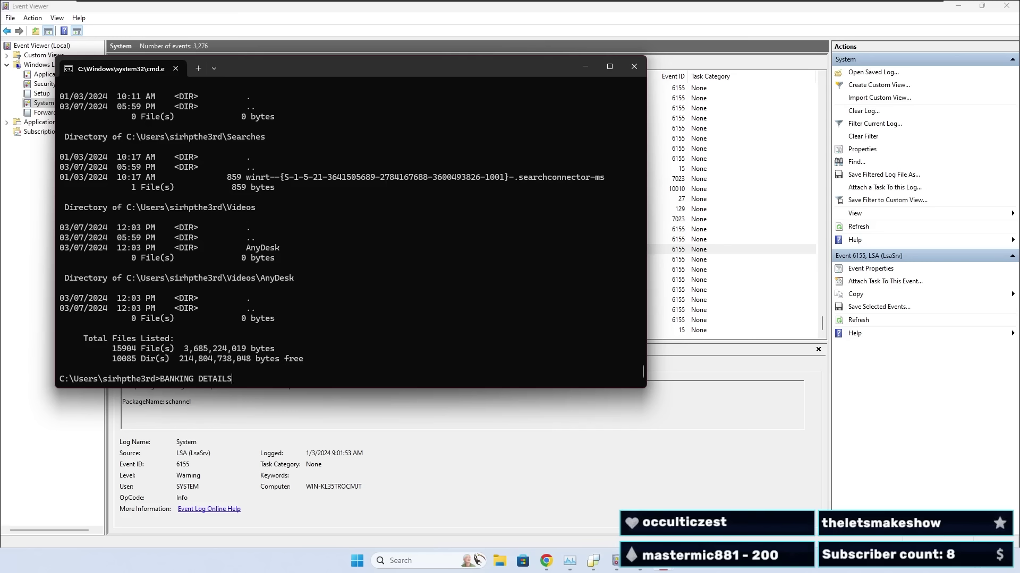
key("Return")
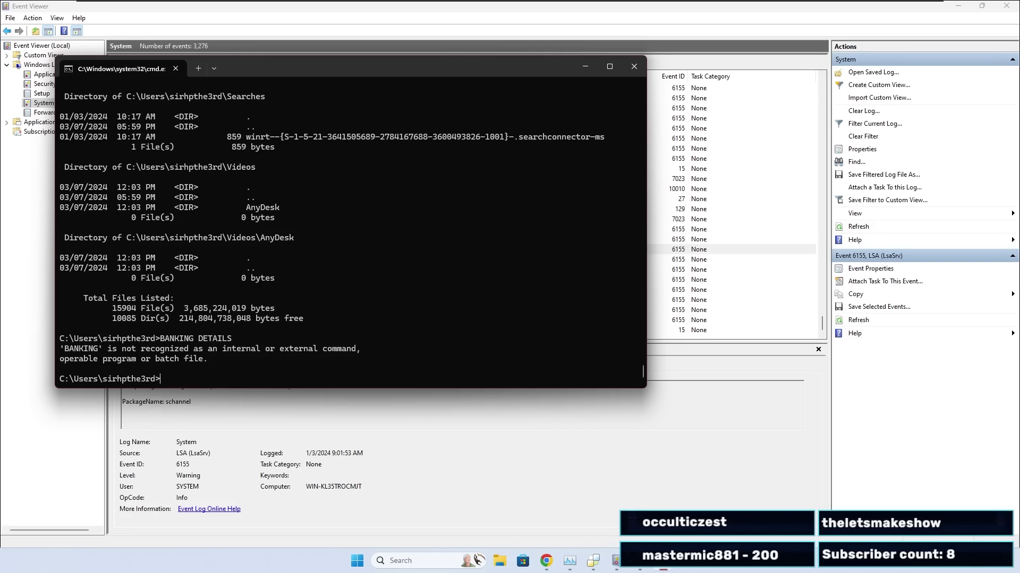
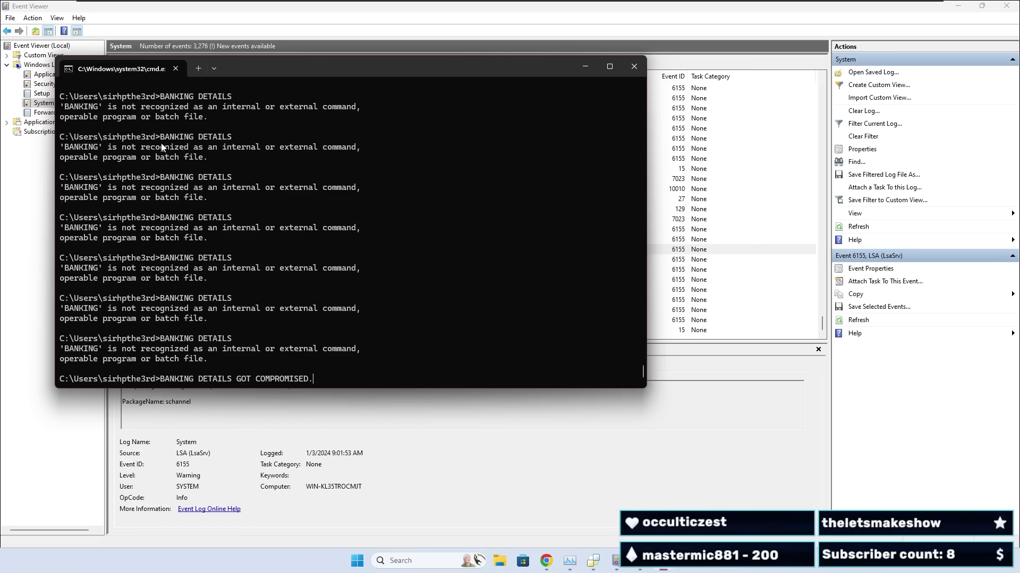
scroll(205, 175, "up", 1)
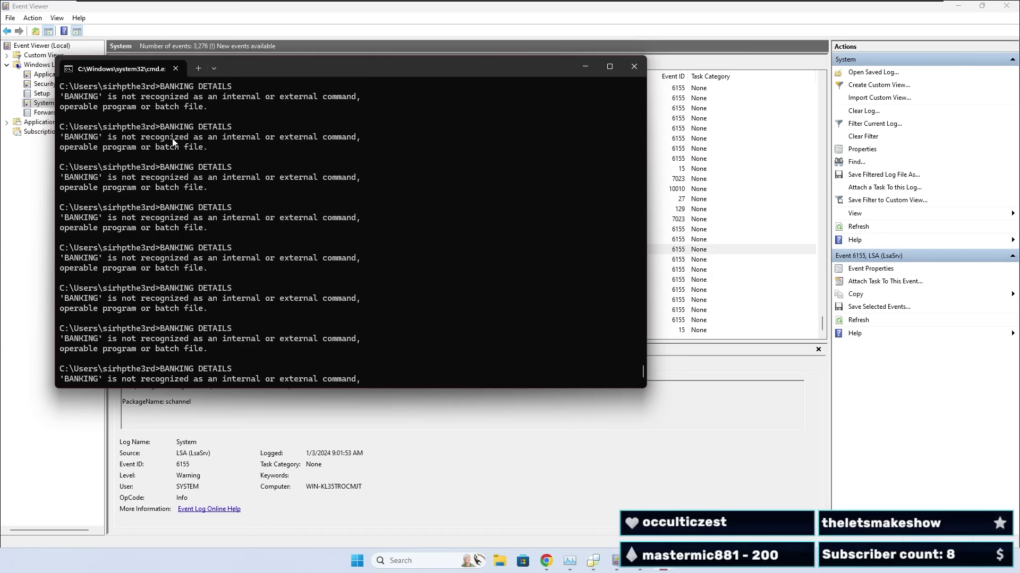
left_click_drag(155, 127, 233, 127)
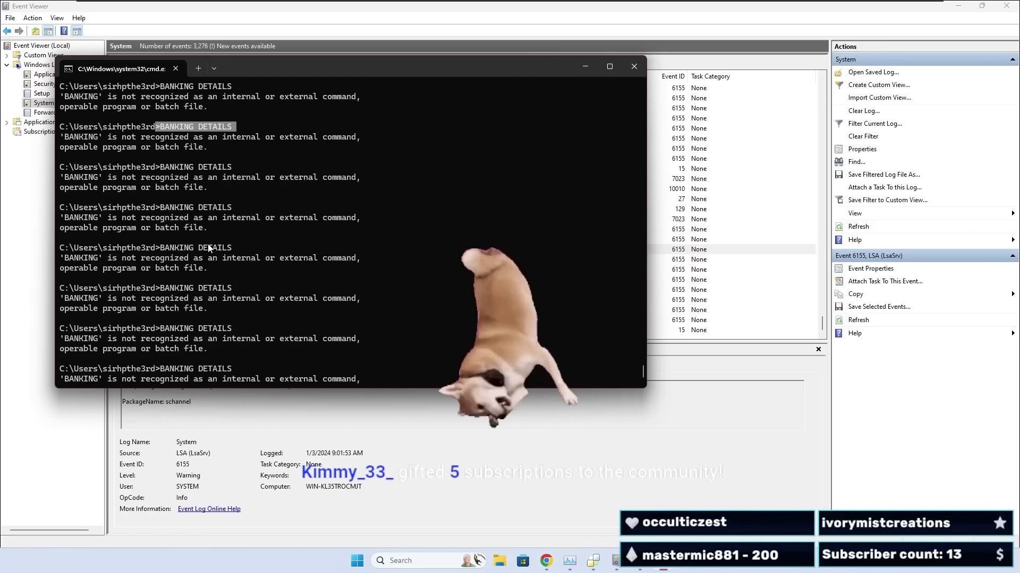
type("BANKING DETAILS GOT COMPROMISED.")
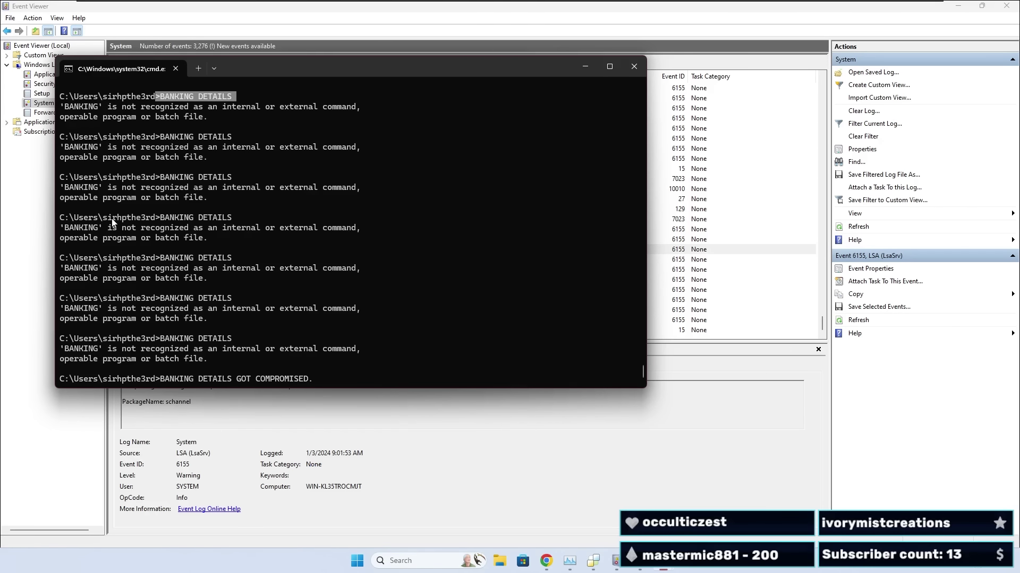
Highlight the words "external command", a BANKING DETAILS line and the BANKING DETAILS GOT COMPROMISED line at the prompt.
left_click_drag(279, 229, 355, 230)
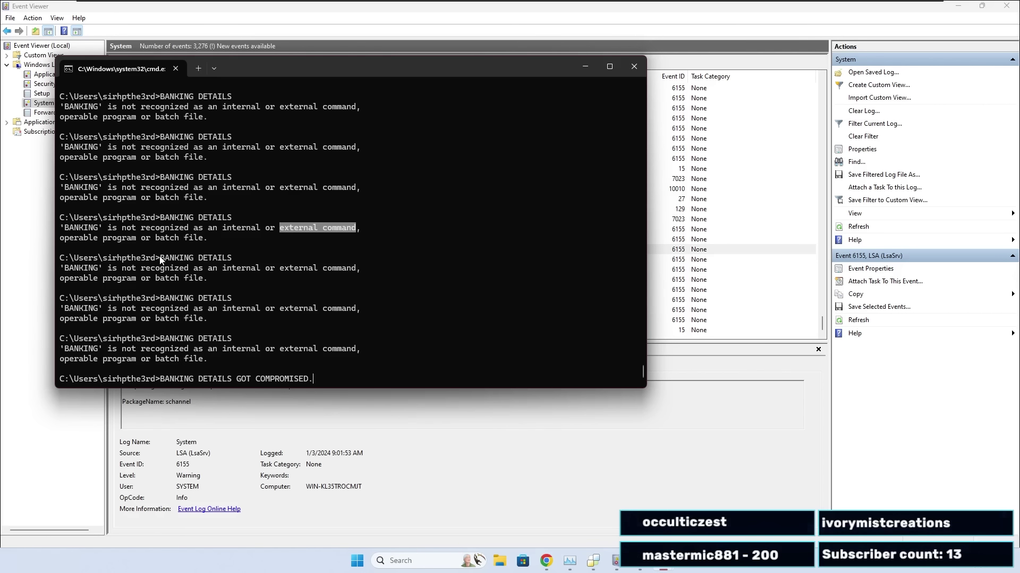
left_click_drag(159, 256, 236, 256)
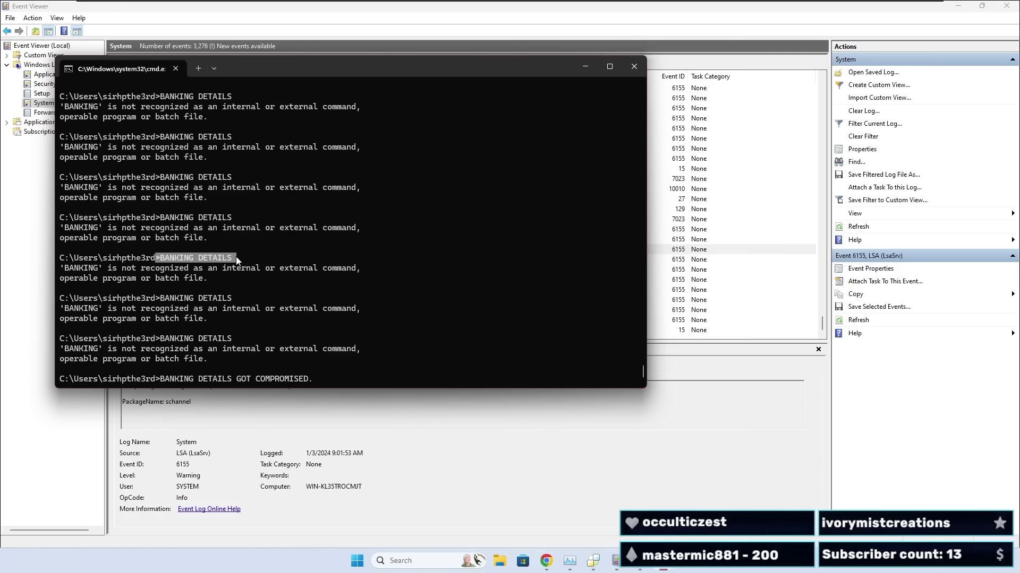
left_click_drag(155, 379, 250, 381)
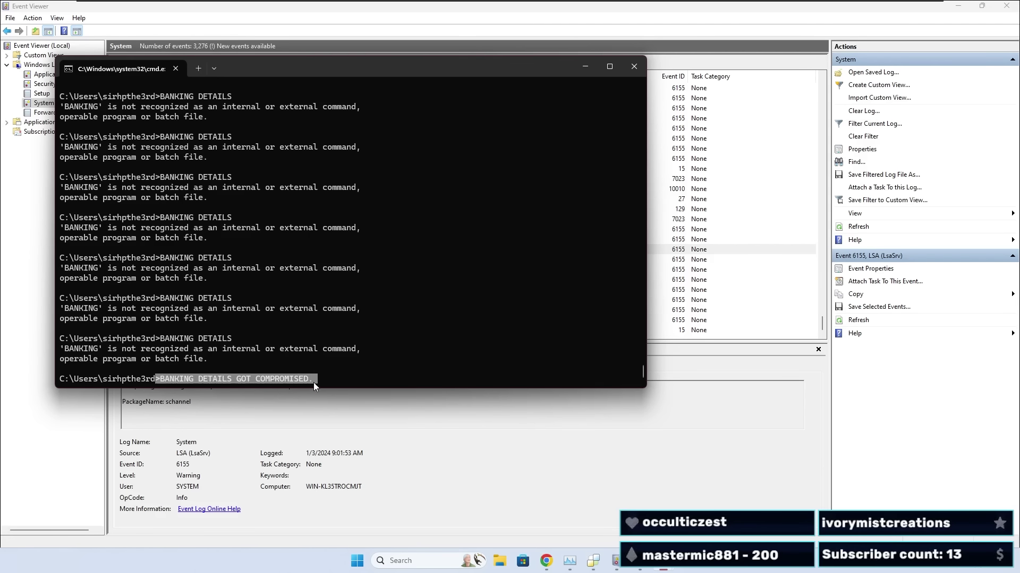
left_click_drag(313, 382, 323, 378)
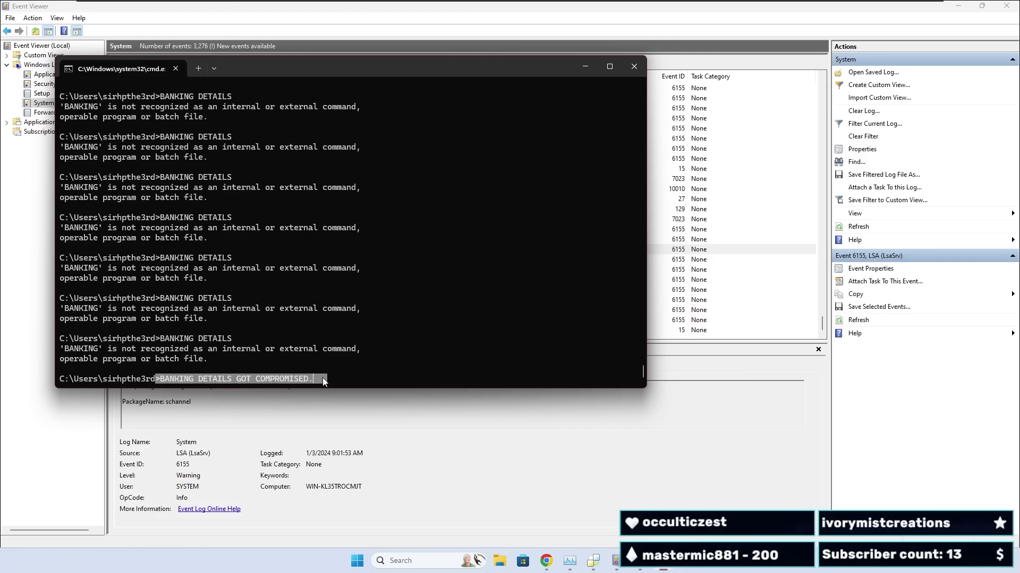